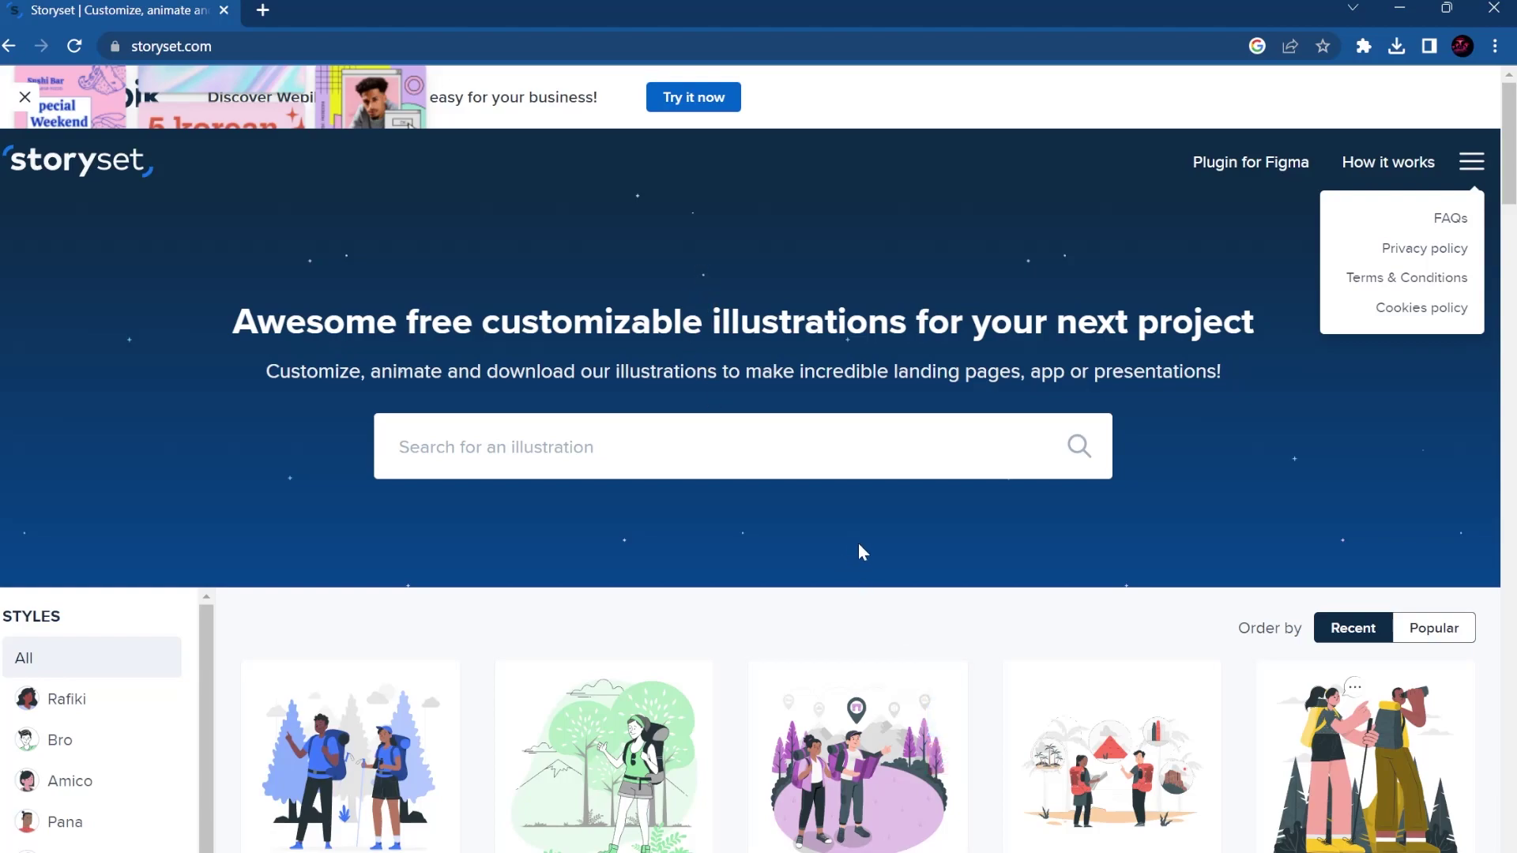
- Browse the current results and view the backpackers illustration's details
scroll(857, 545, down, 5)
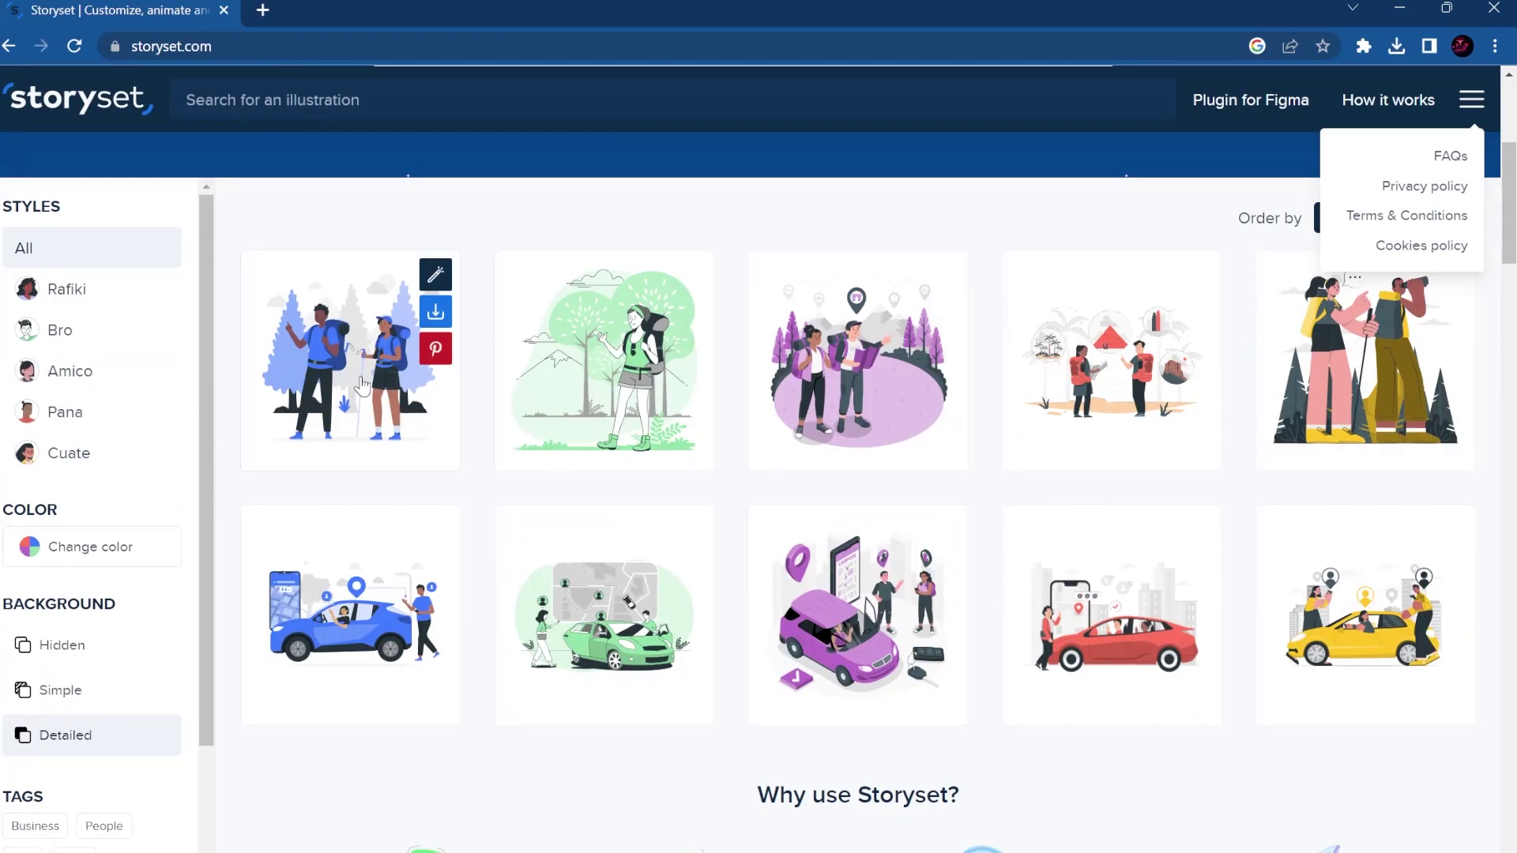
scroll(122, 444, down, 10)
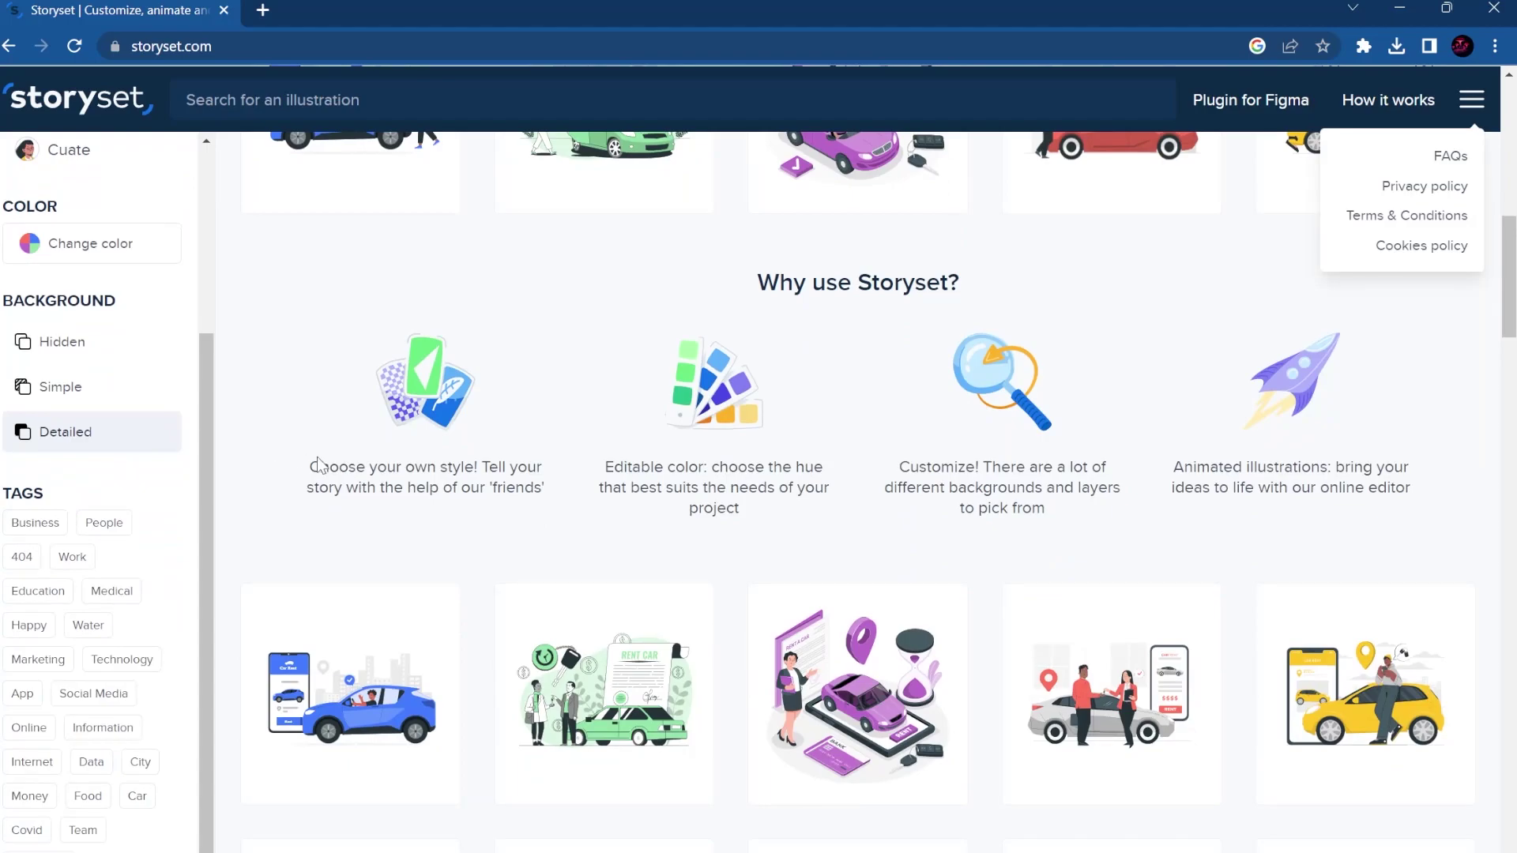
scroll(632, 437, up, 8)
scroll(632, 436, down, 6)
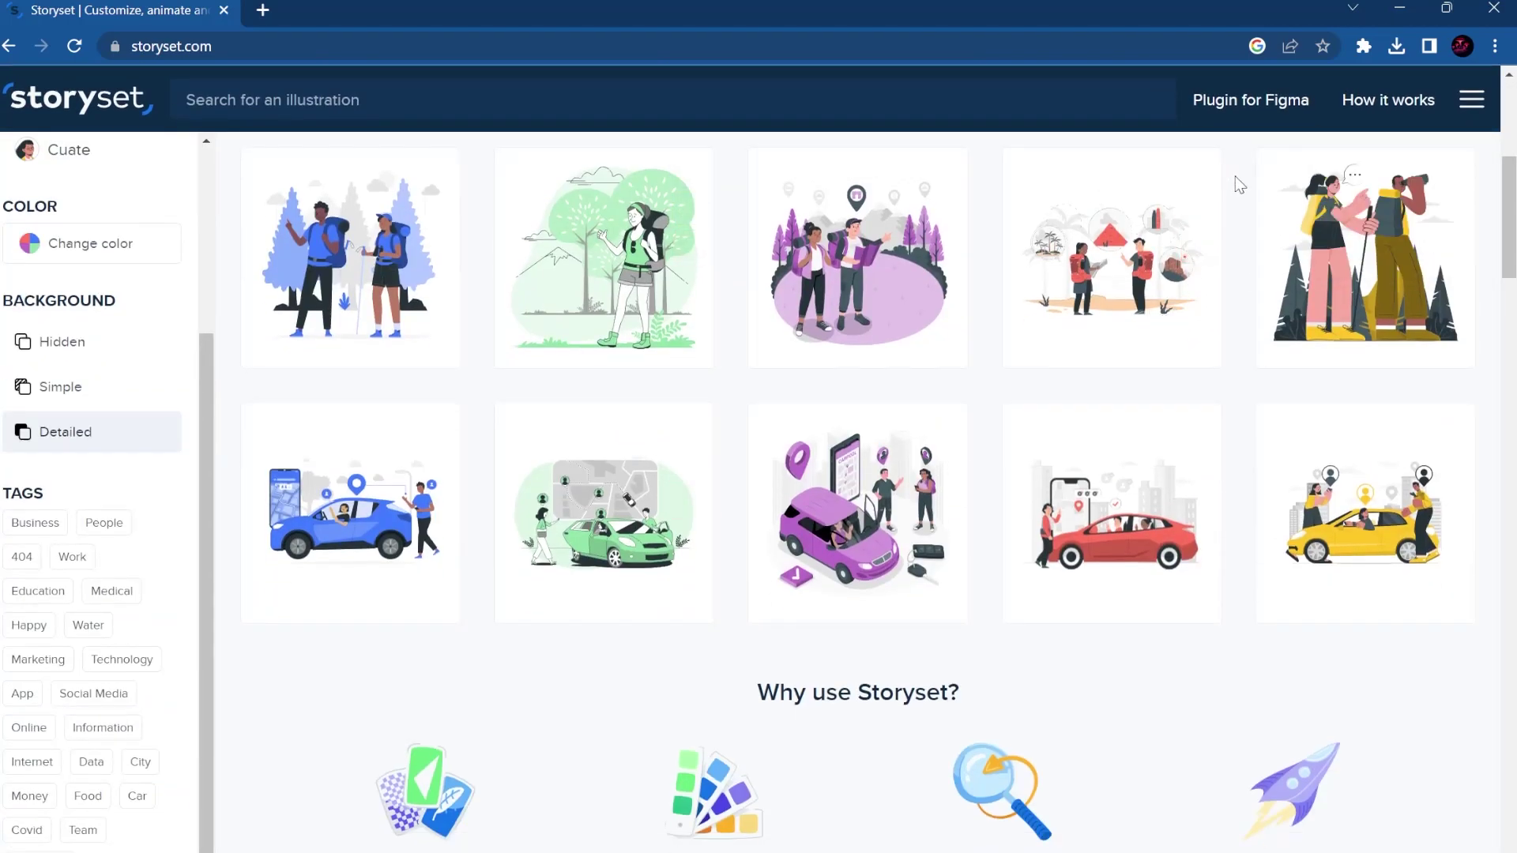
click(1151, 294)
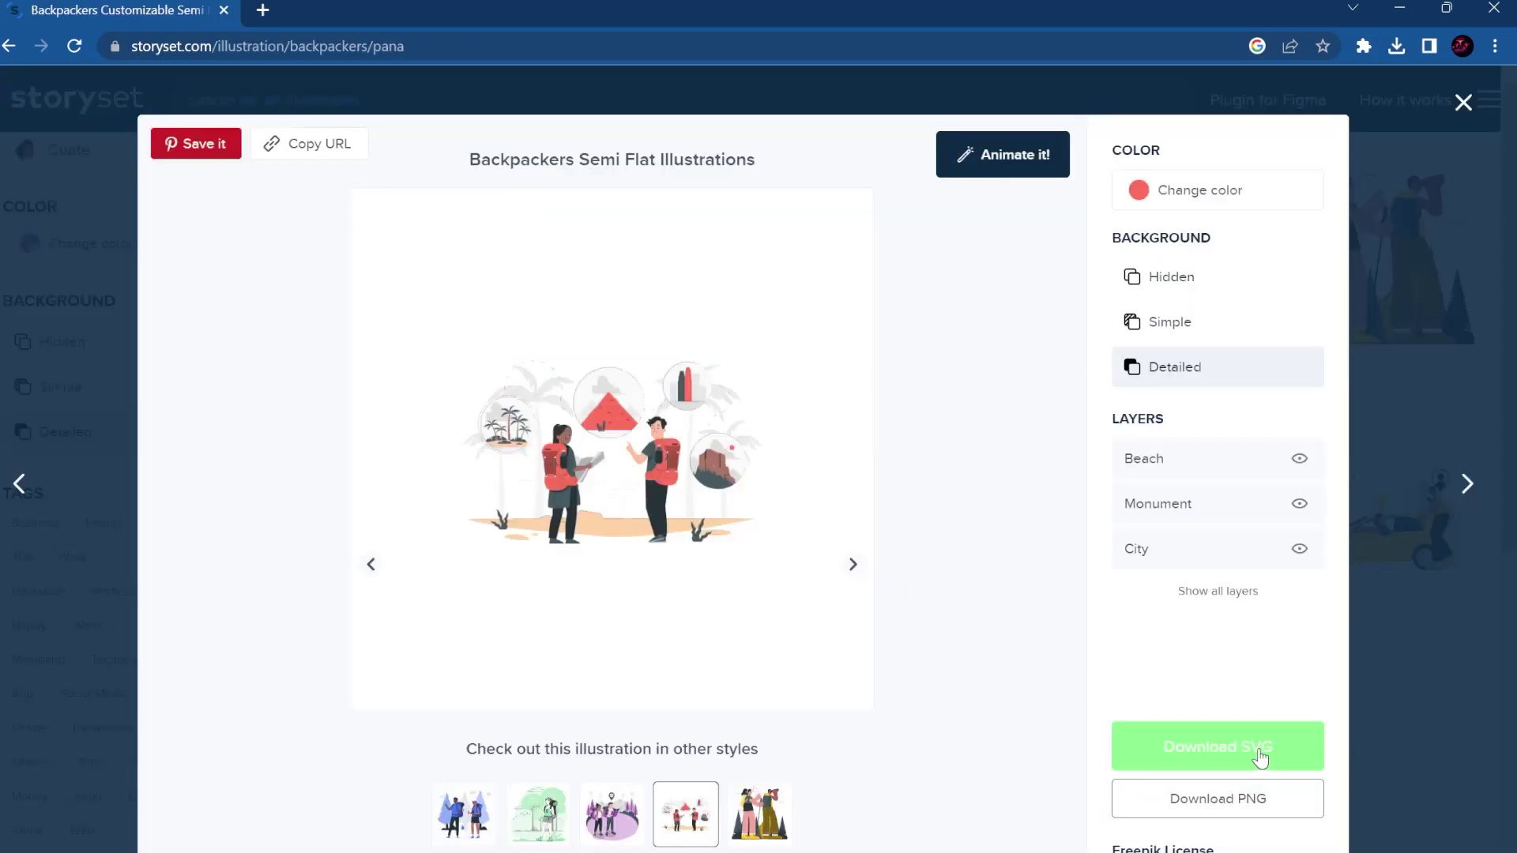
scroll(1120, 822, down, 8)
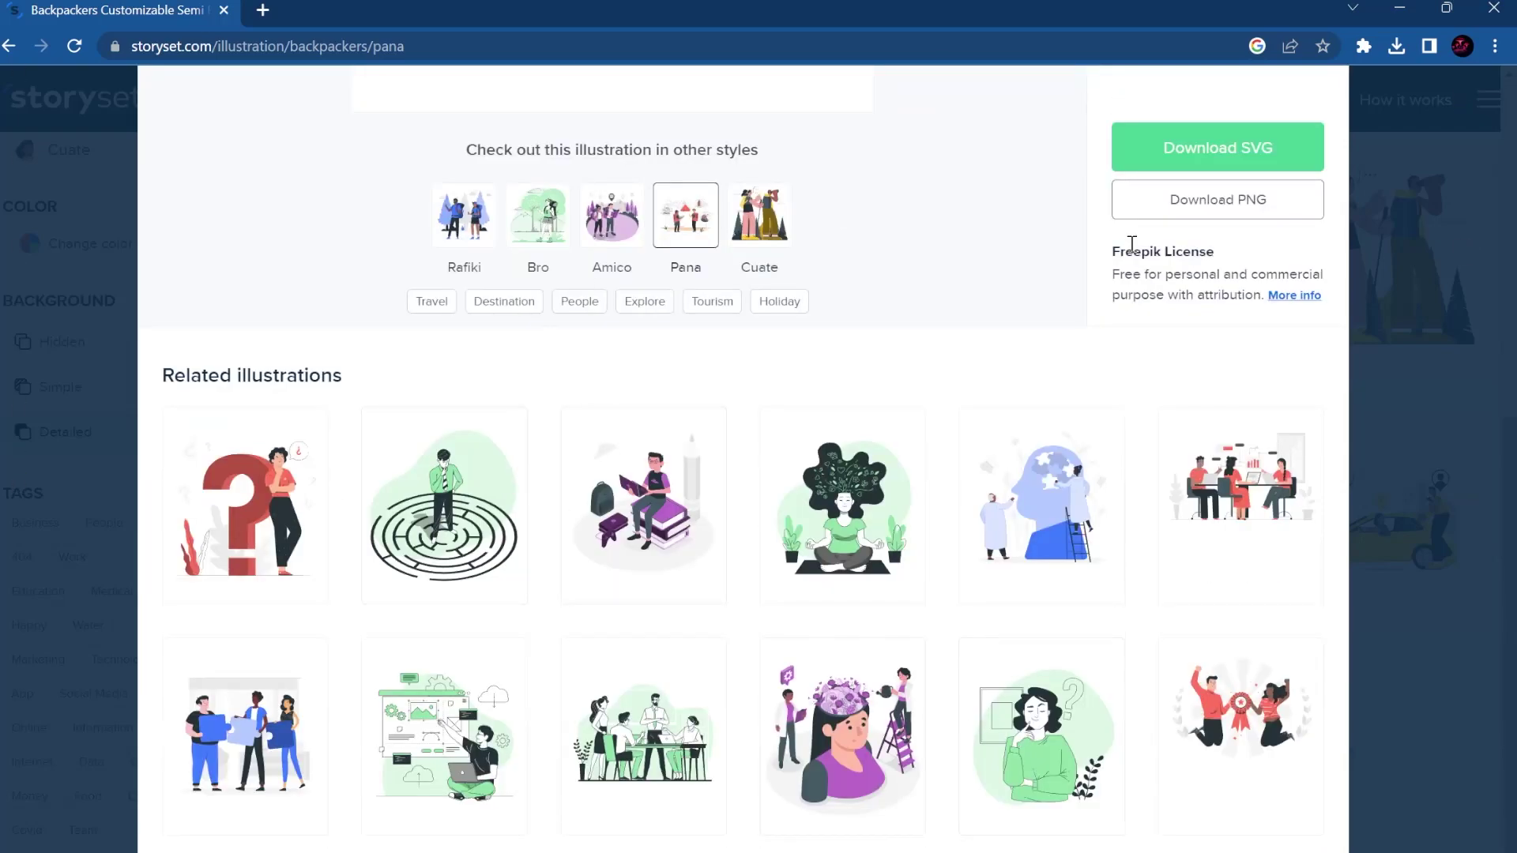
click(1395, 381)
scroll(501, 321, up, 7)
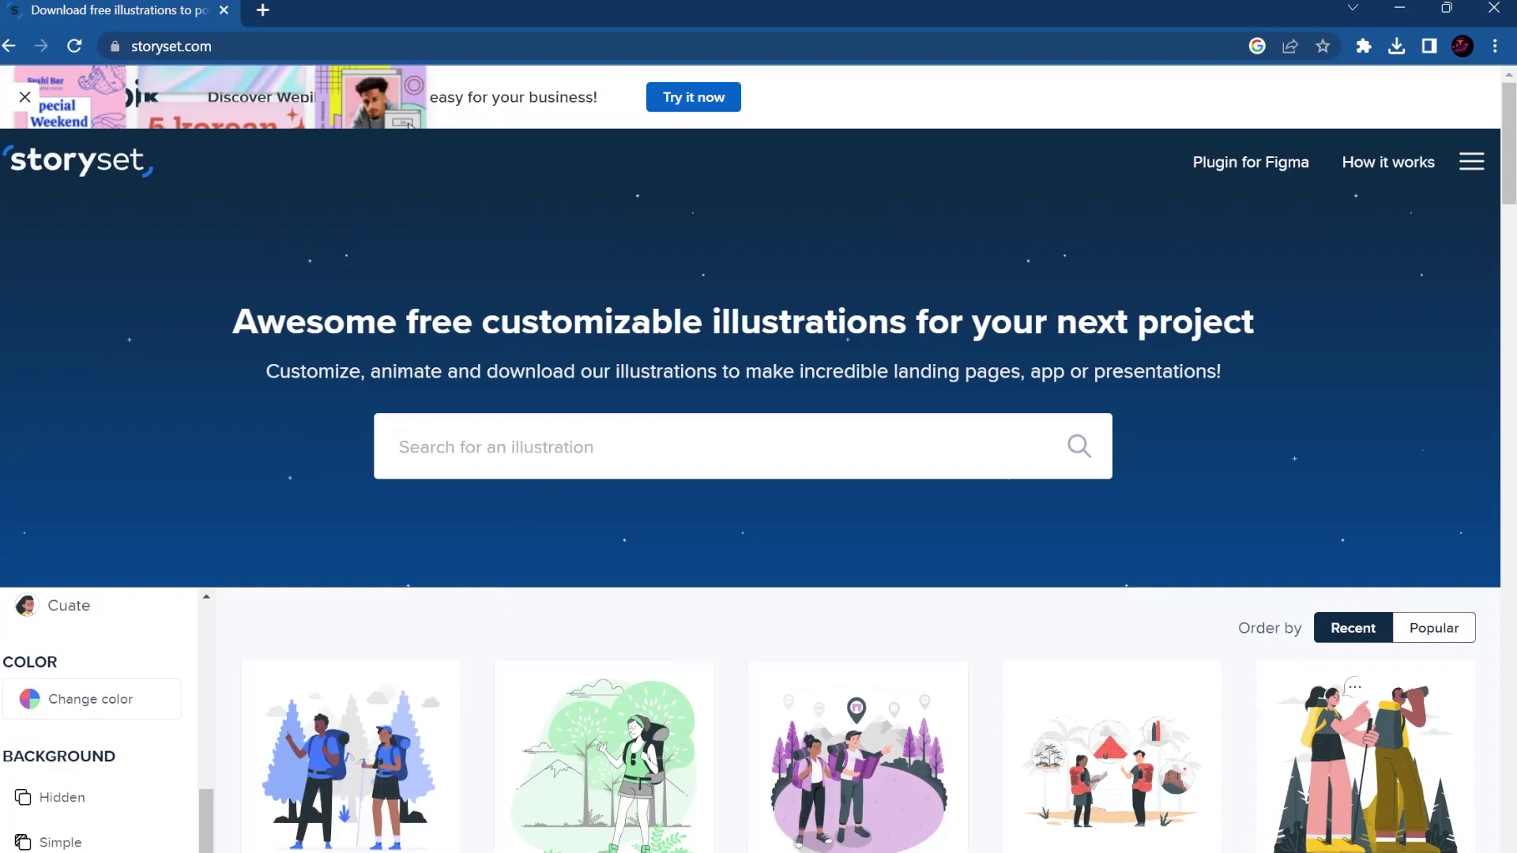
- Search Storyset for ~tech illustrations
text(~tech)
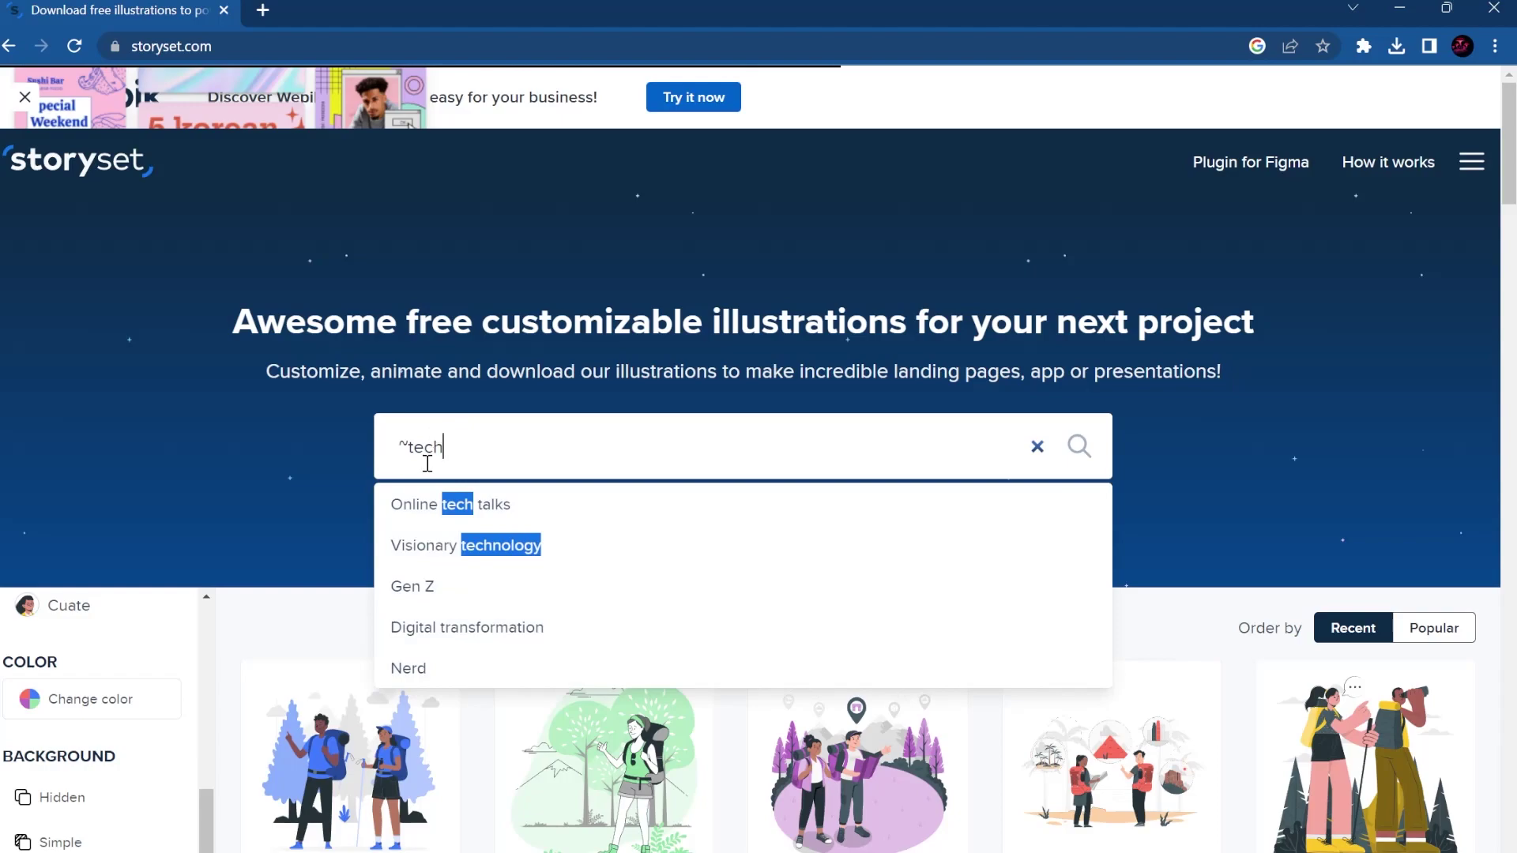
key(Return)
scroll(697, 471, down, 8)
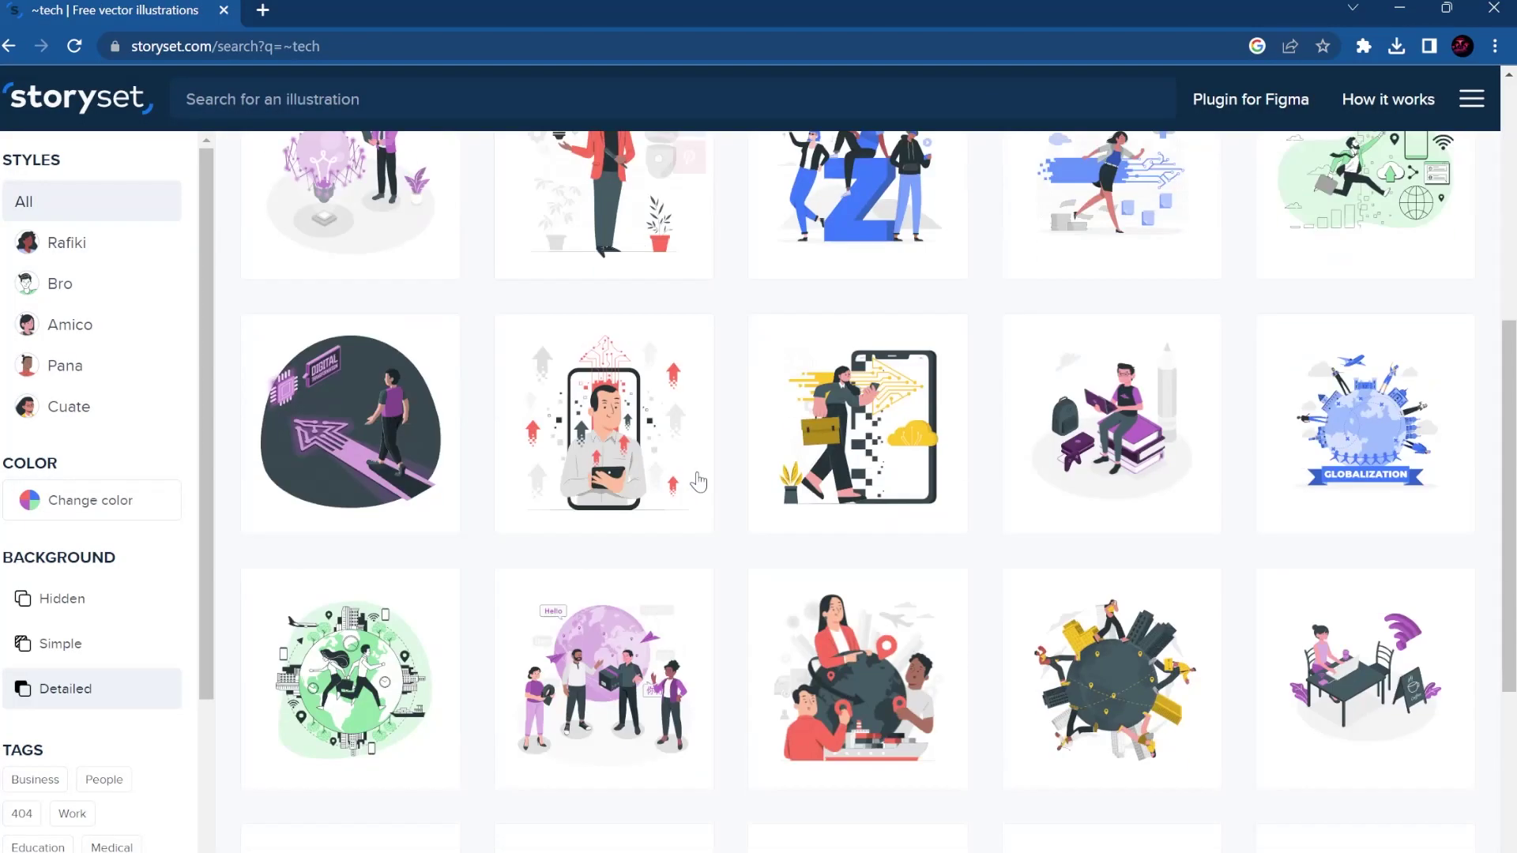
scroll(362, 171, up, 8)
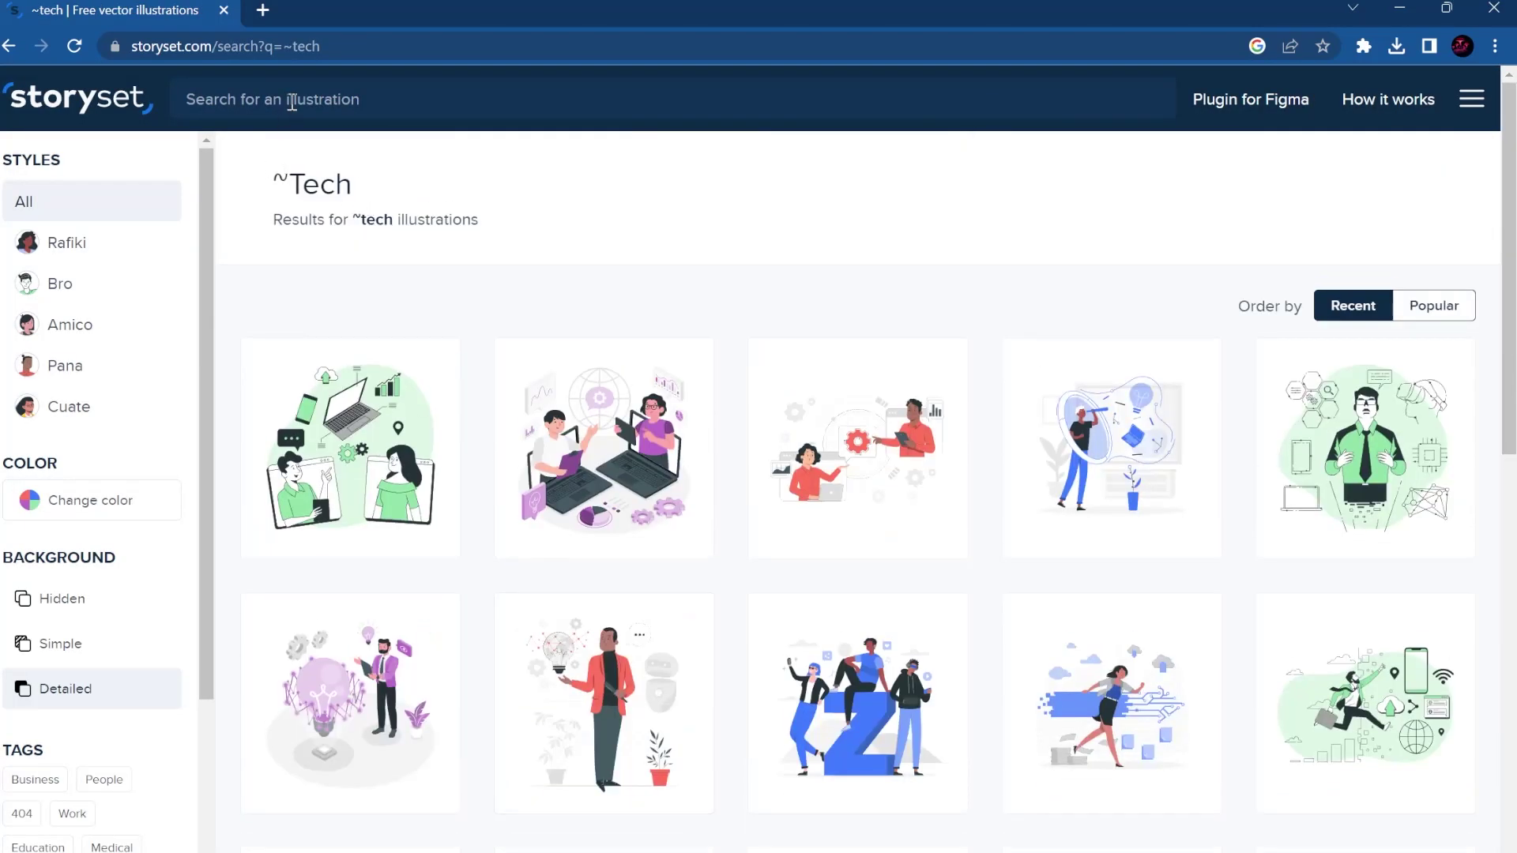
- Search food, try the Frozen food suggestion, then search food again to browse the food gallery
key(Return)
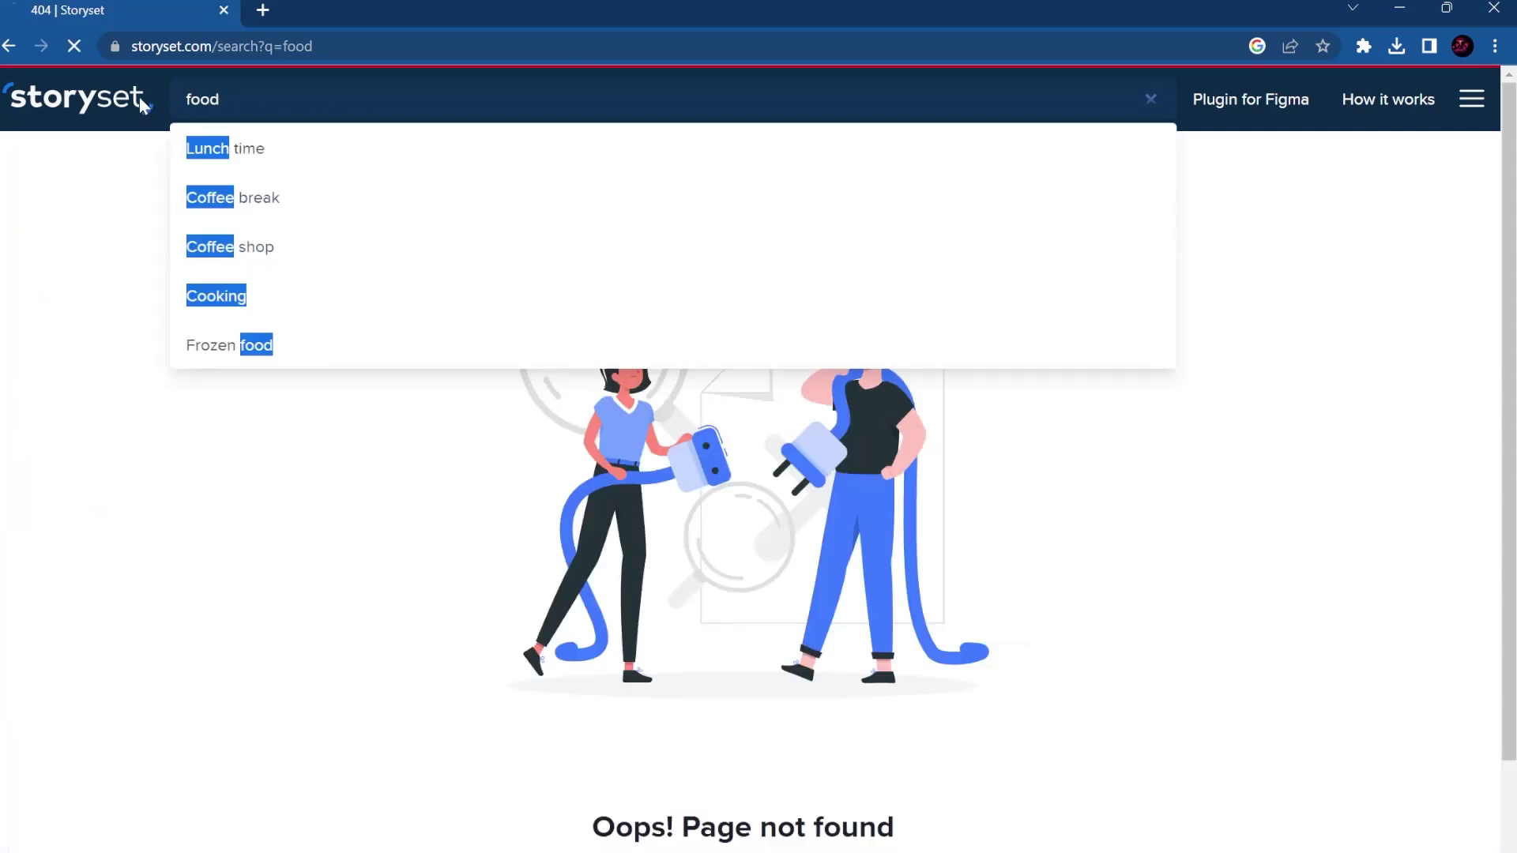
click(201, 342)
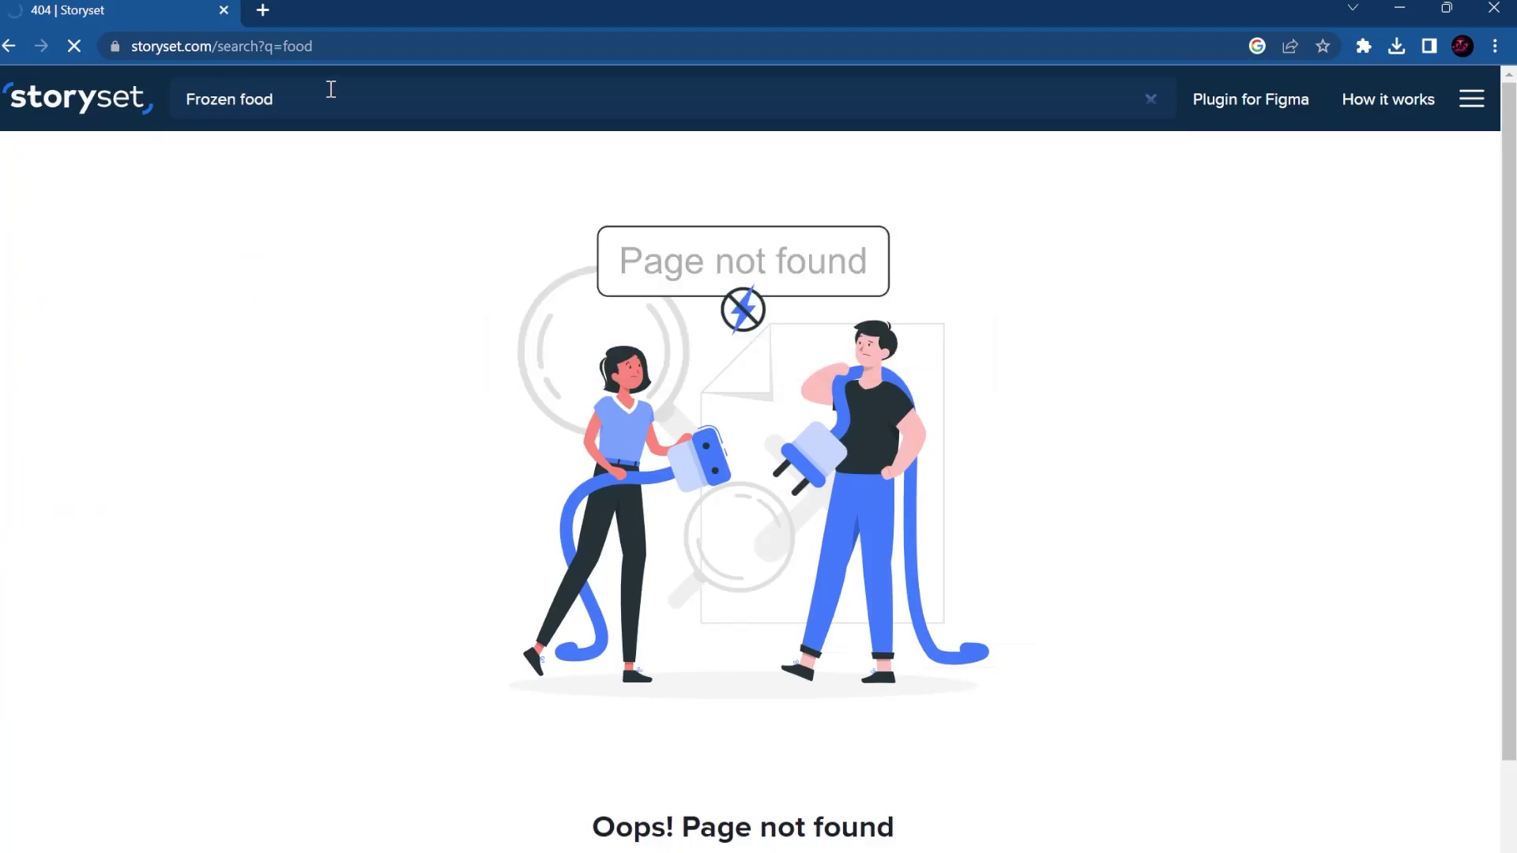
text(food)
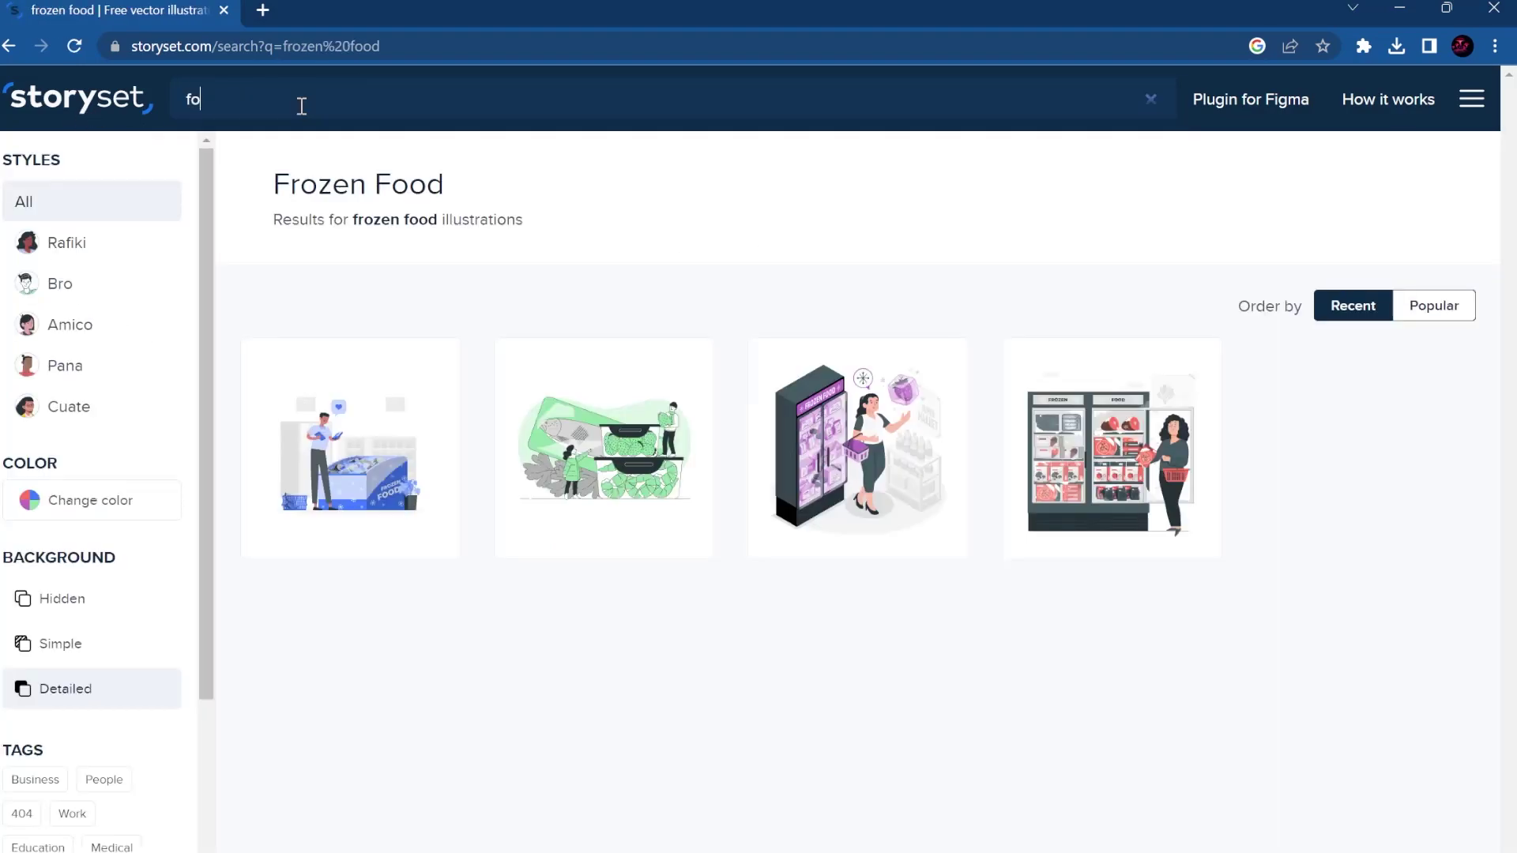
key(Return)
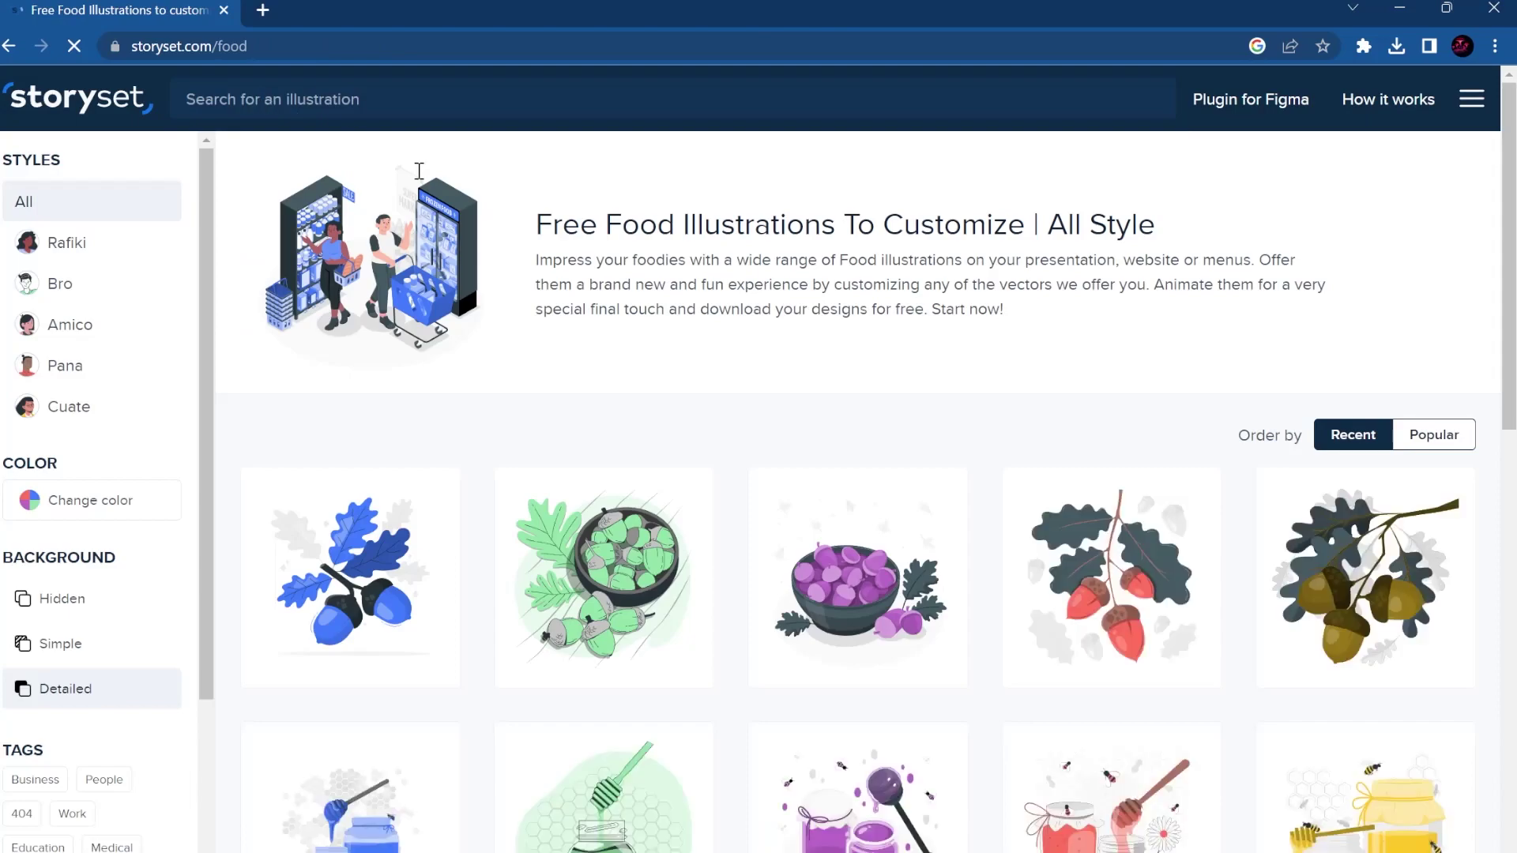
scroll(687, 480, down, 5)
scroll(686, 480, down, 6)
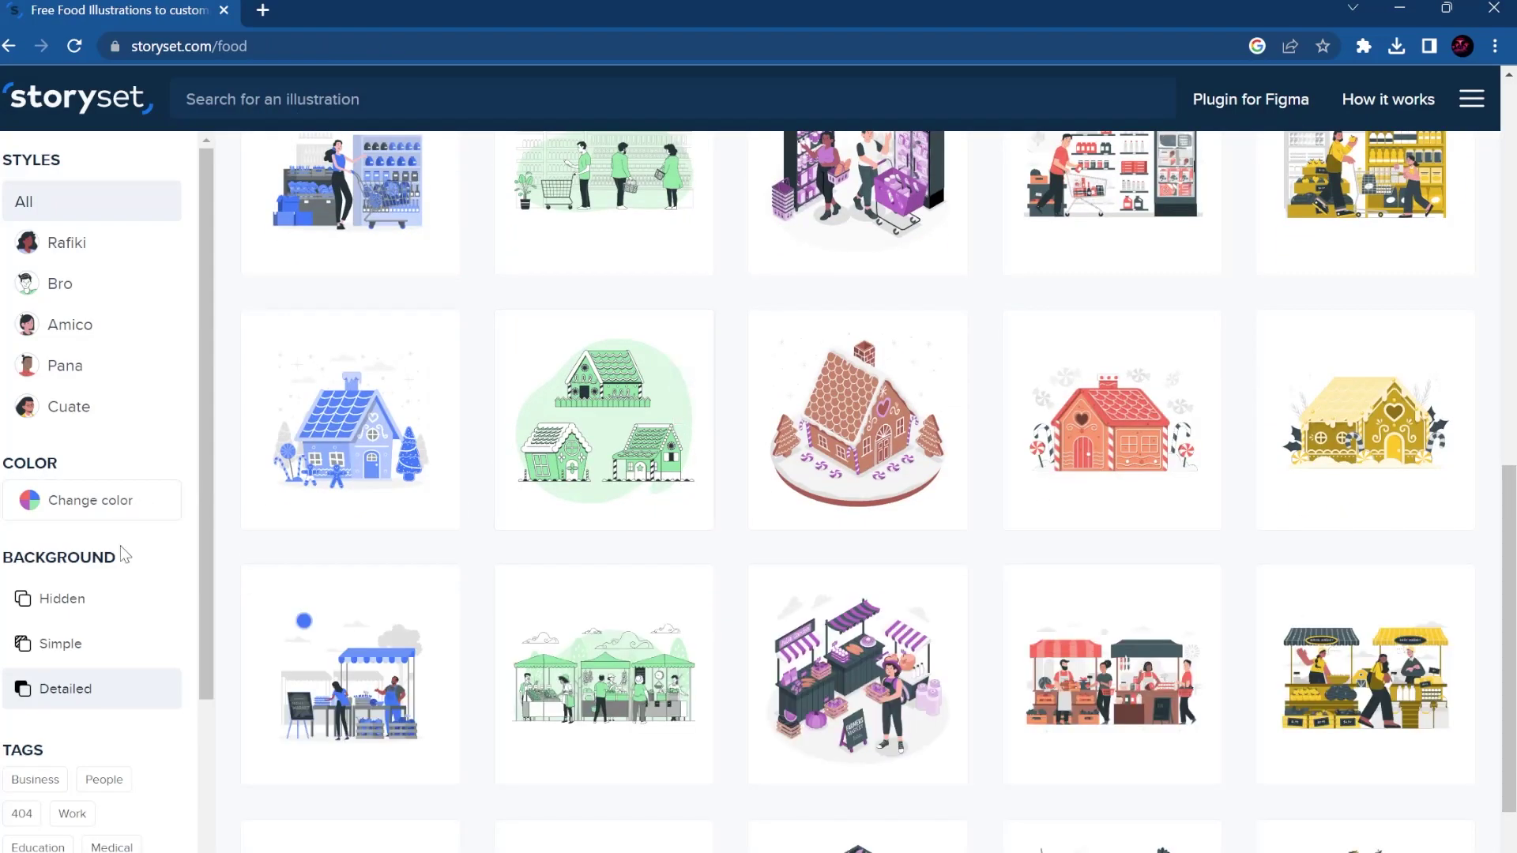
scroll(129, 571, down, 3)
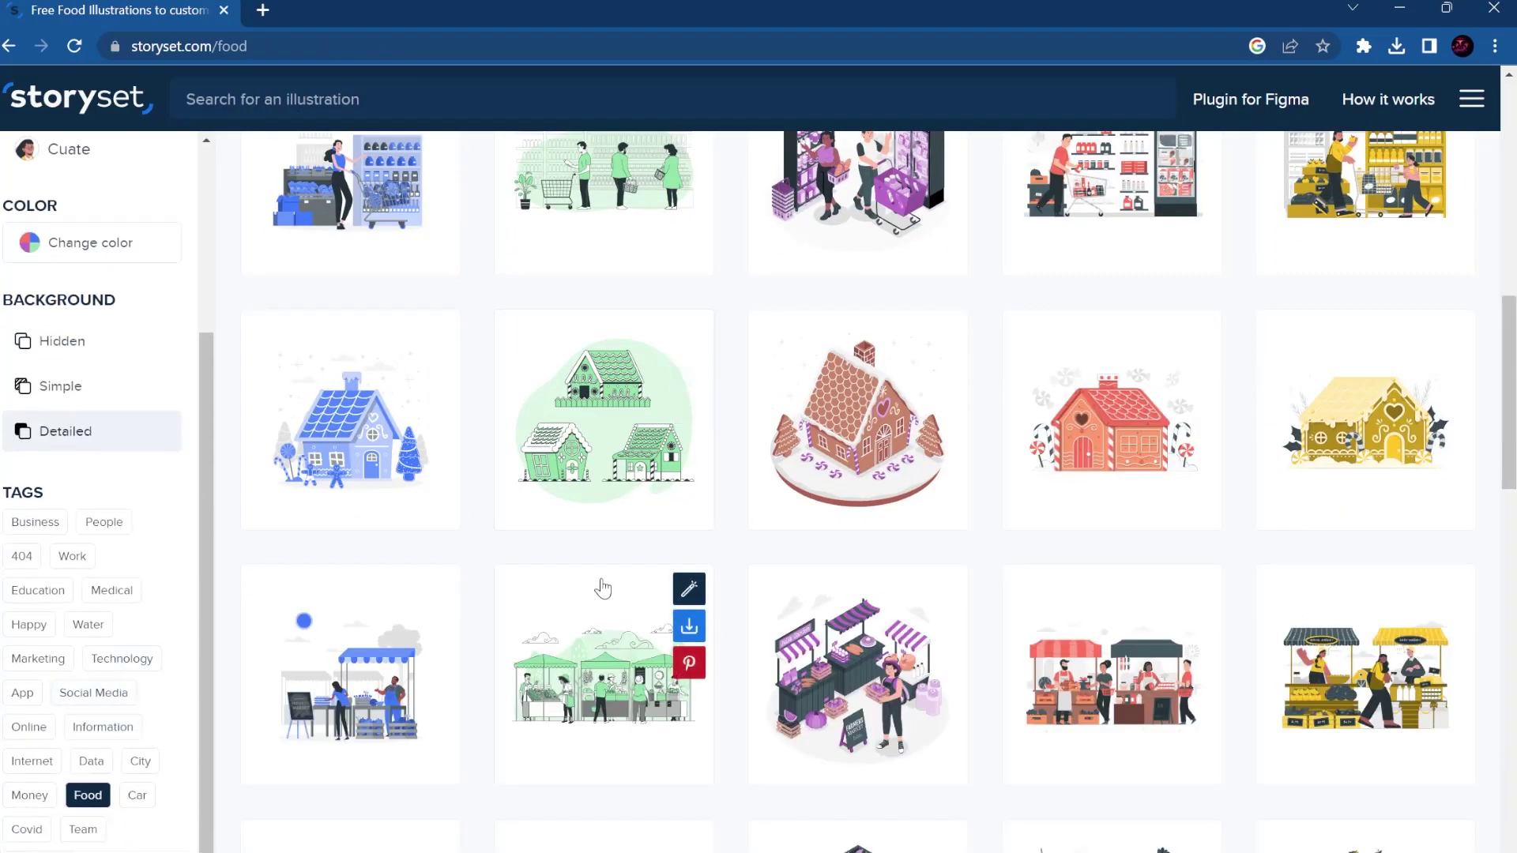
scroll(602, 589, up, 3)
scroll(603, 588, up, 8)
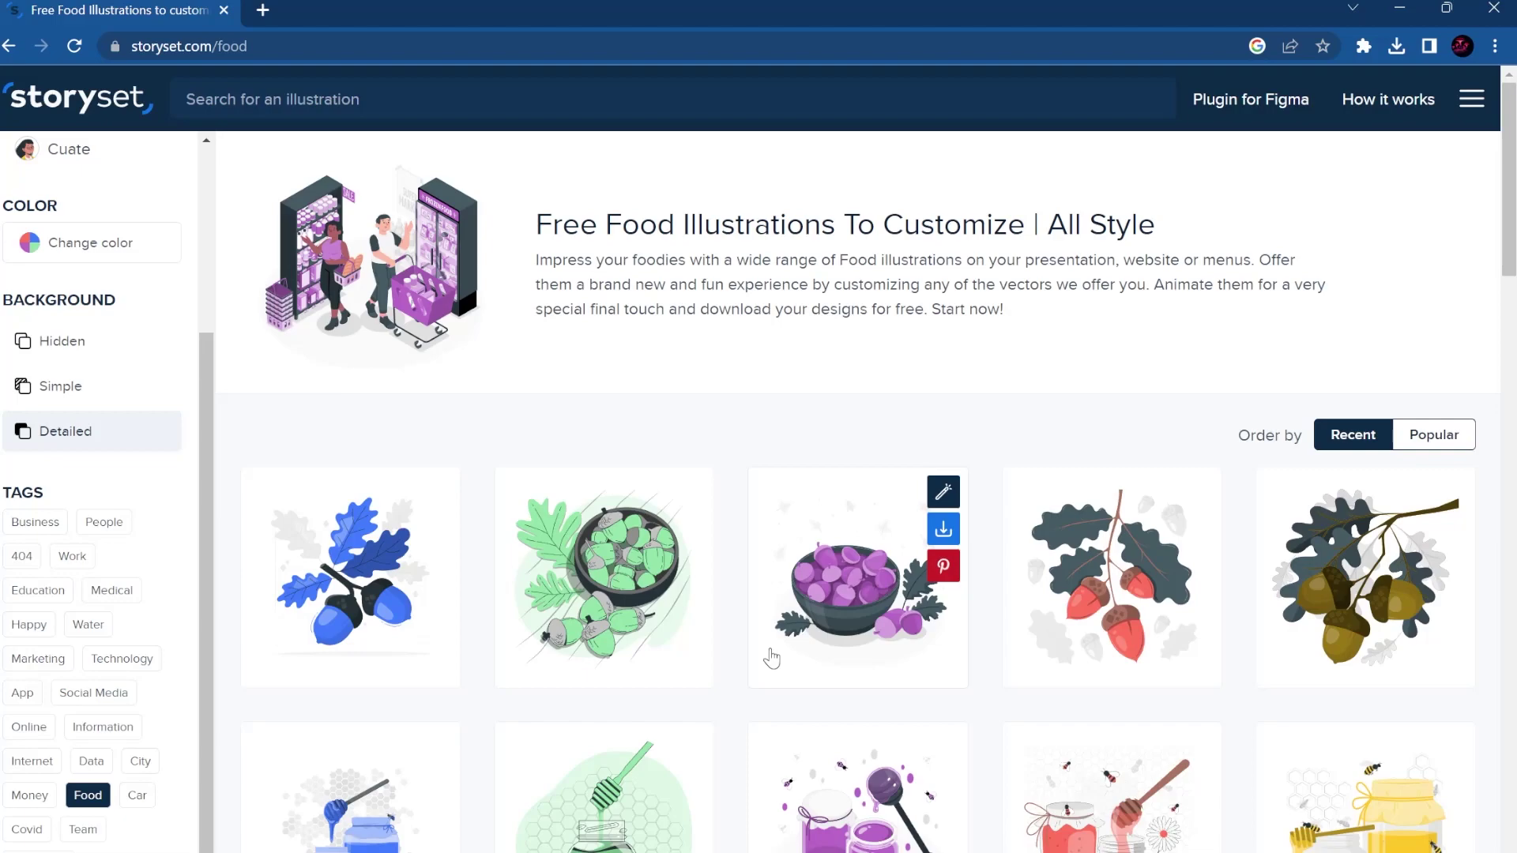
scroll(766, 650, down, 1)
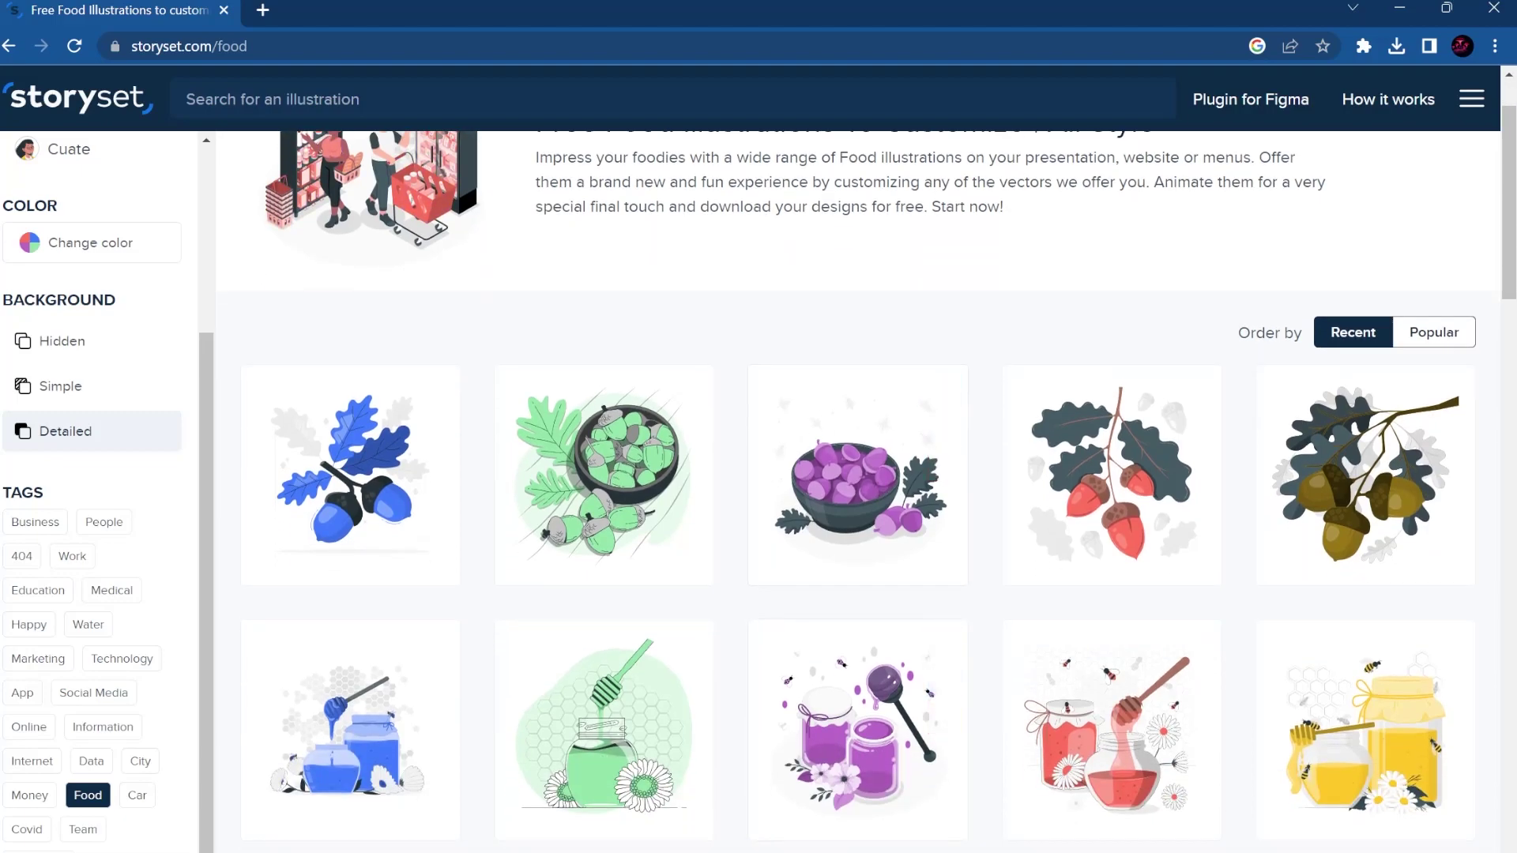
- Preview the honey jars illustration's Bees, Honey stick and Plants layers, then launch Animate it
click(853, 678)
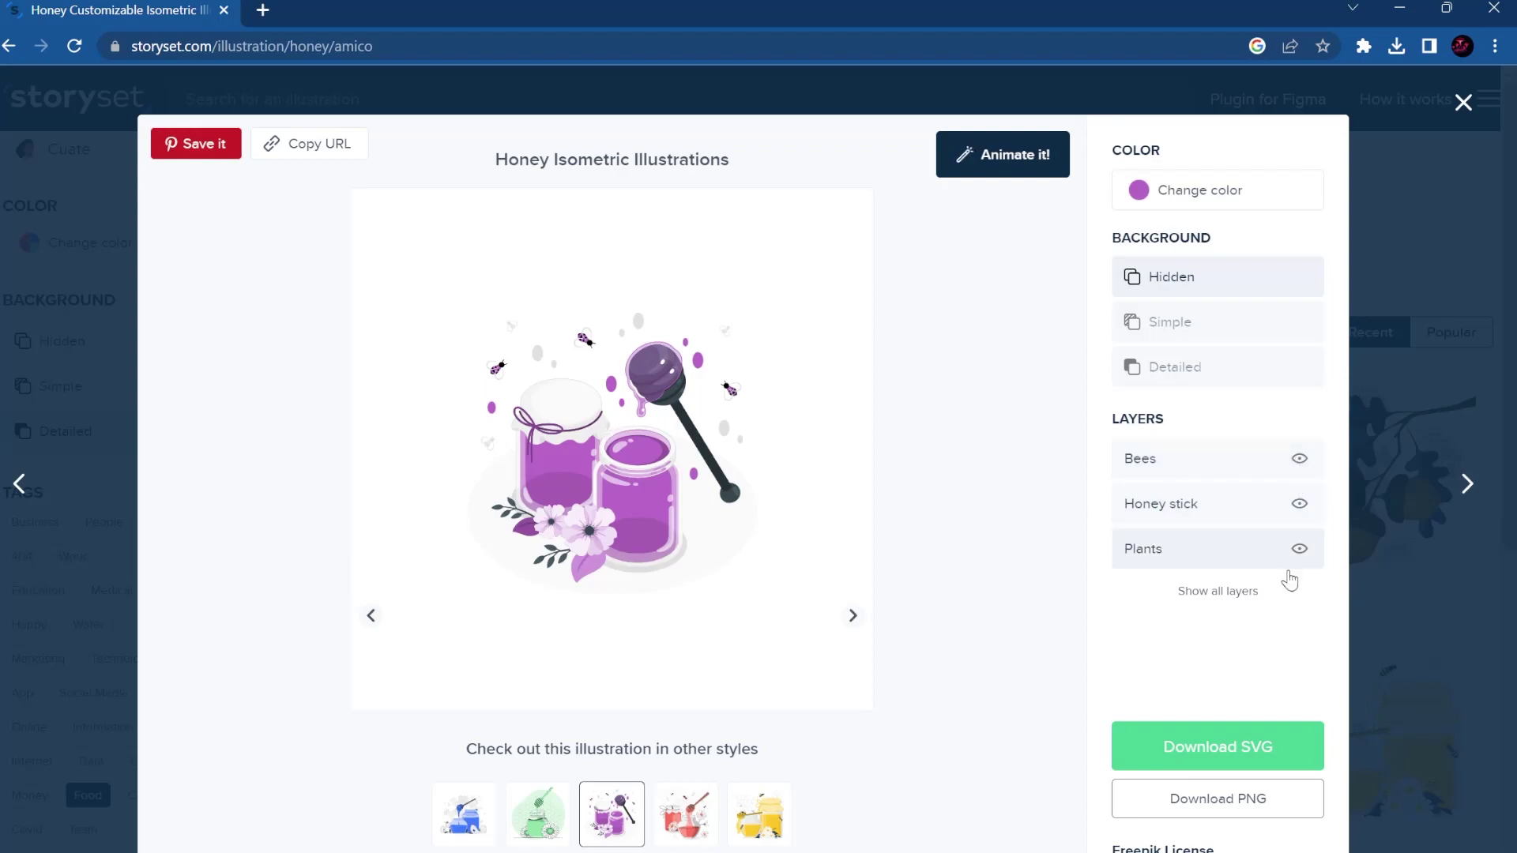
click(1299, 458)
click(1300, 503)
click(1299, 503)
click(1299, 549)
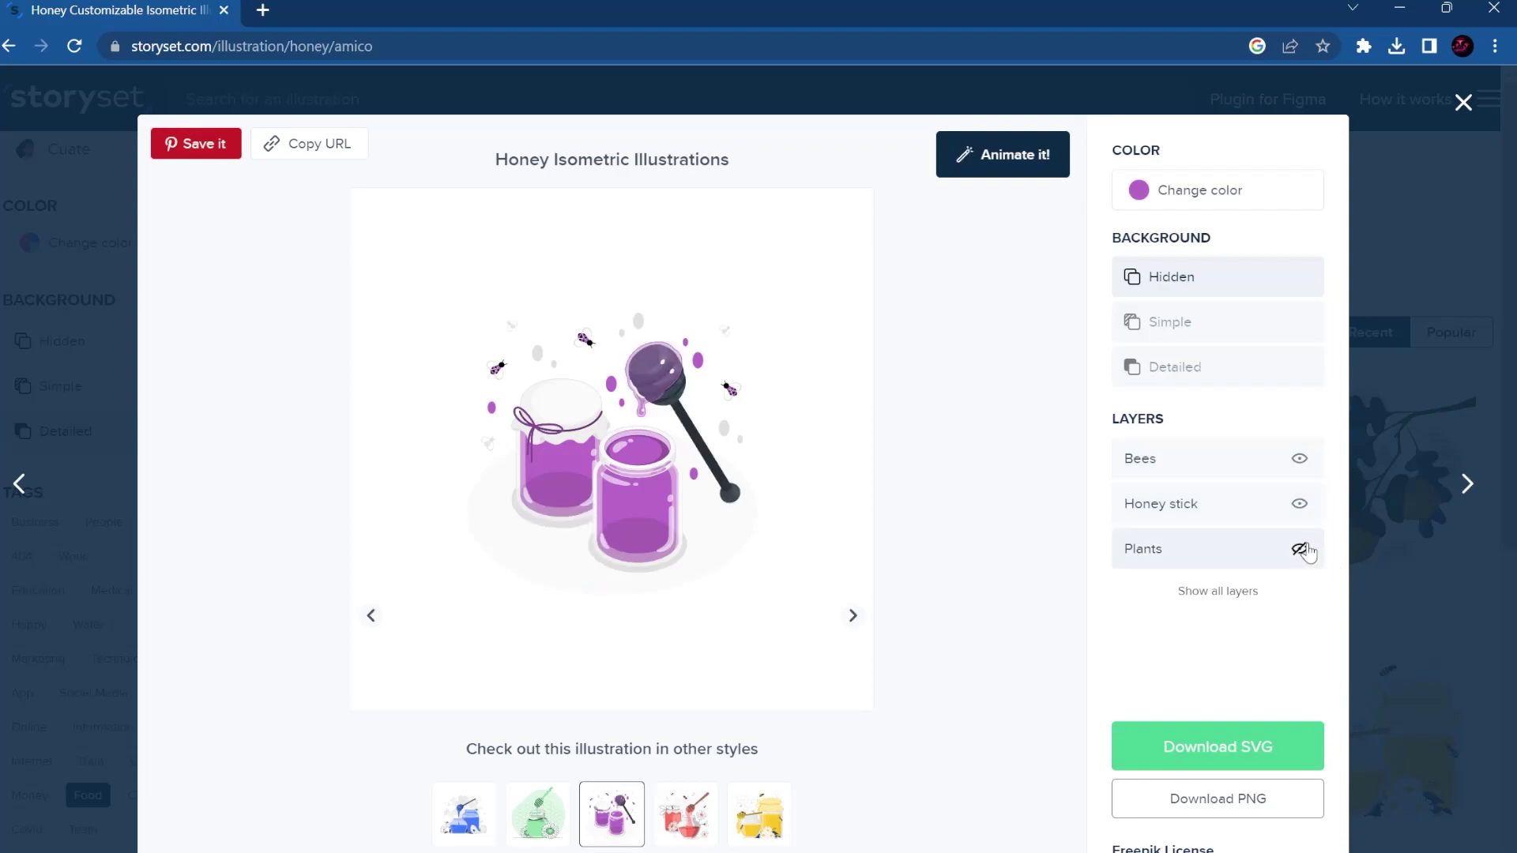
click(1301, 548)
triple_click(1293, 518)
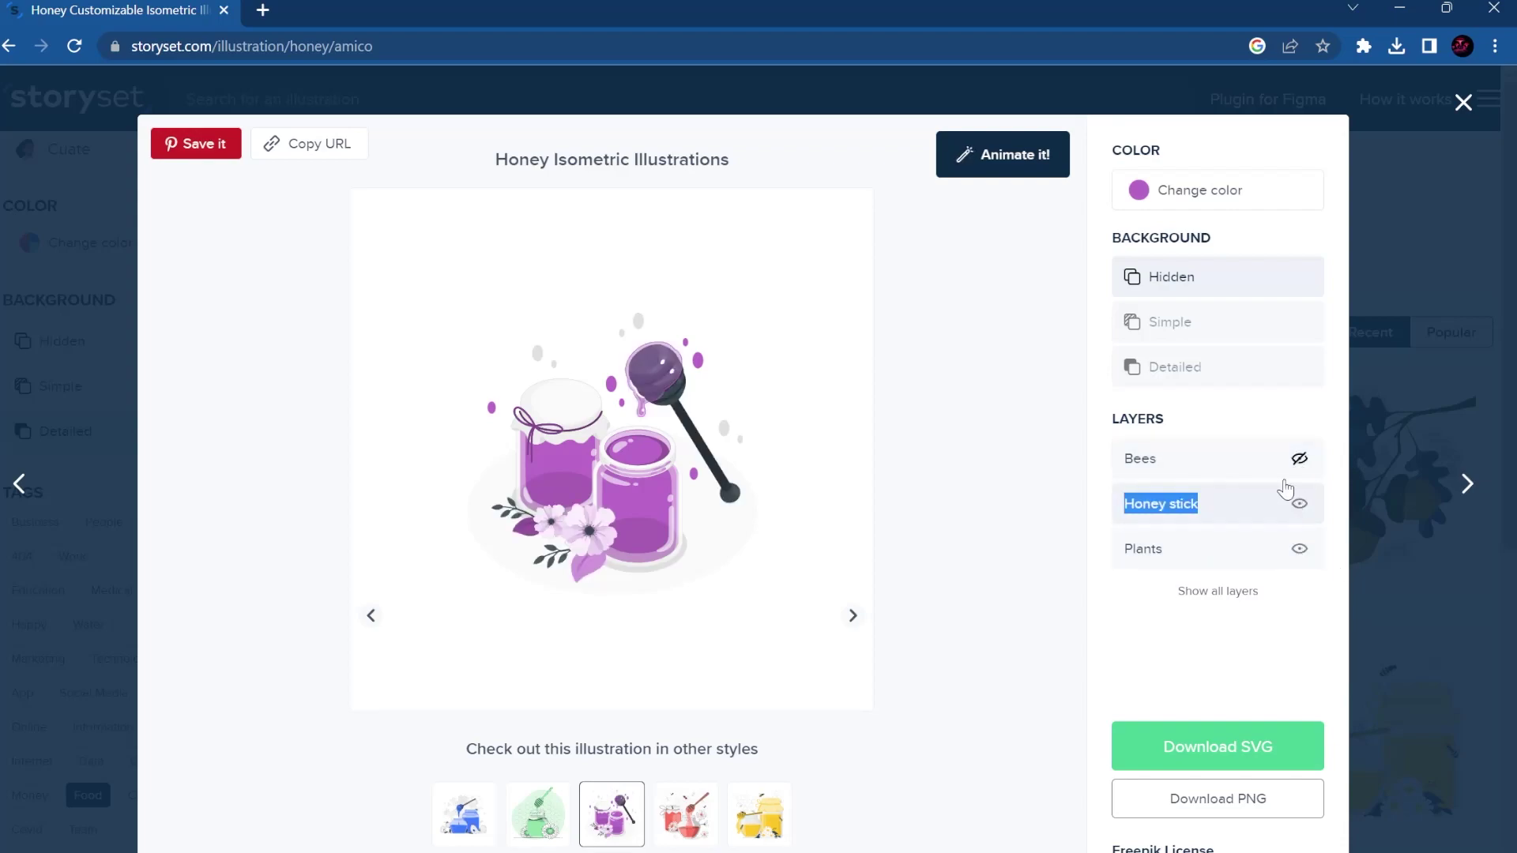
click(1004, 158)
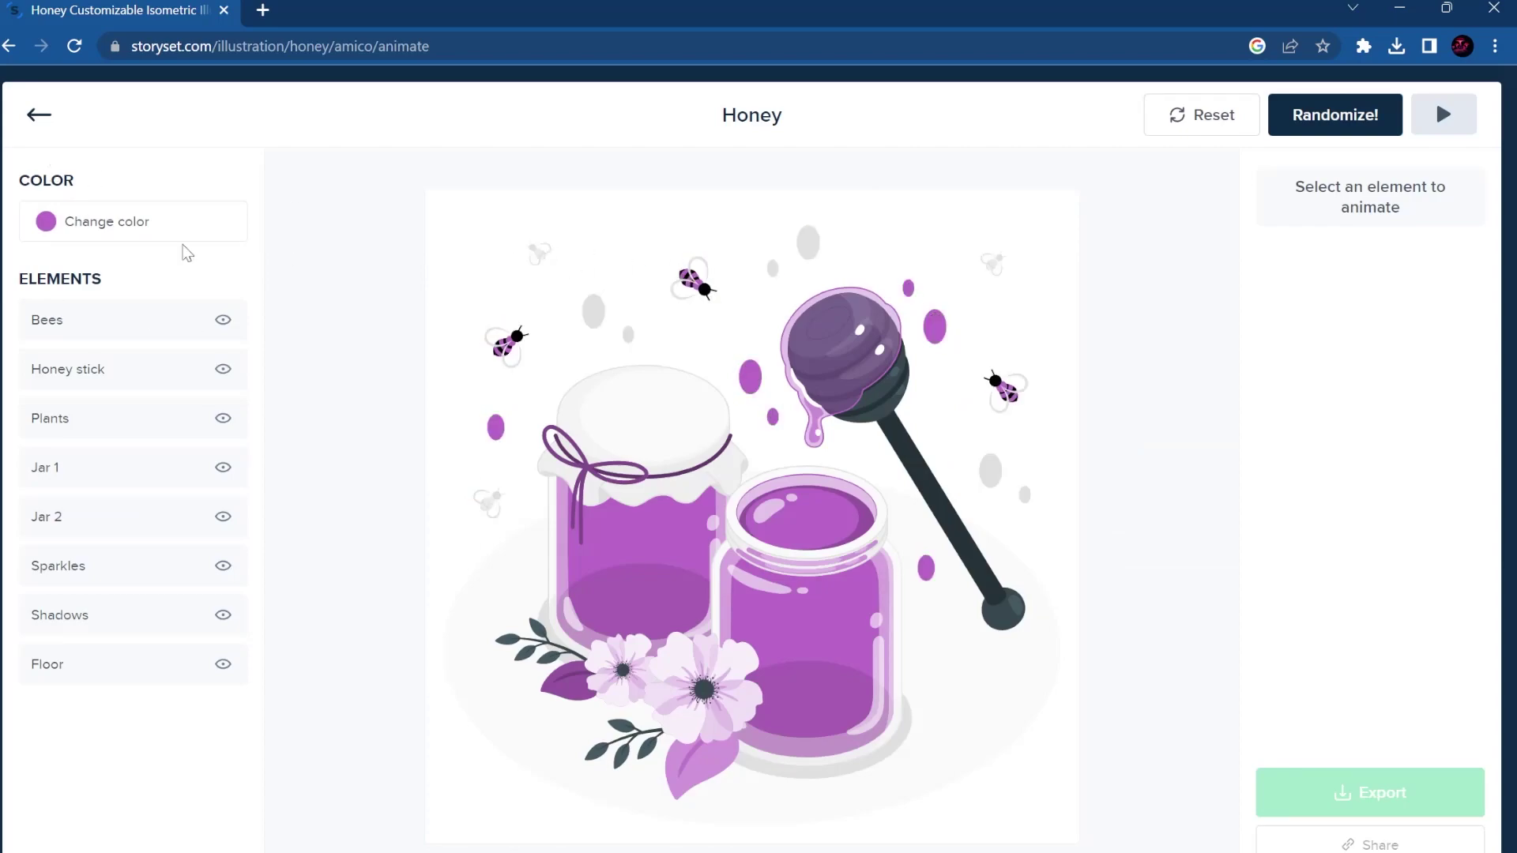
- Recolour the Honey illustration green
click(79, 223)
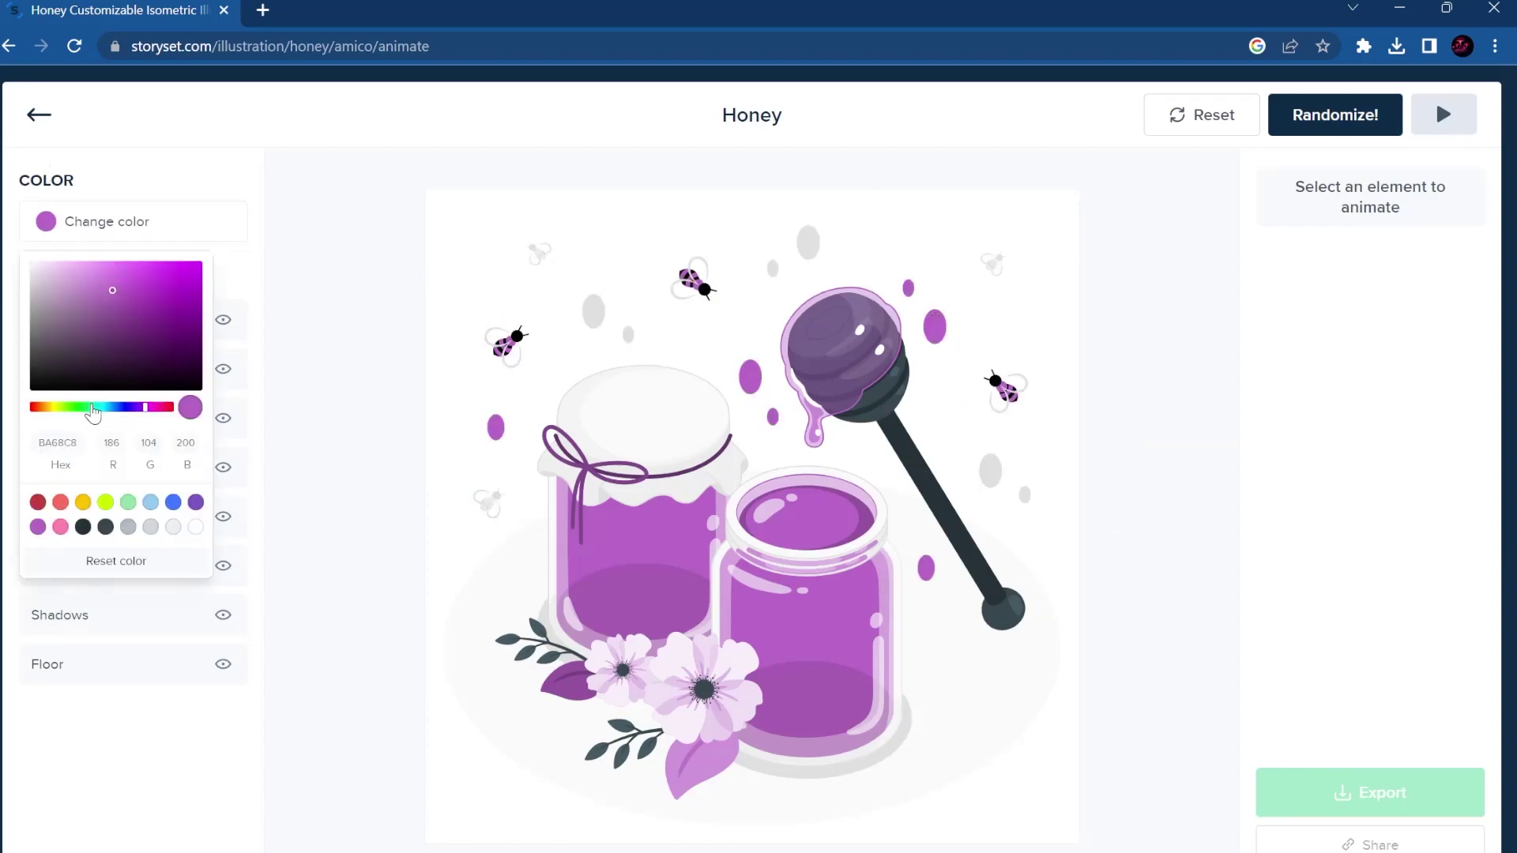
click(90, 407)
click(307, 355)
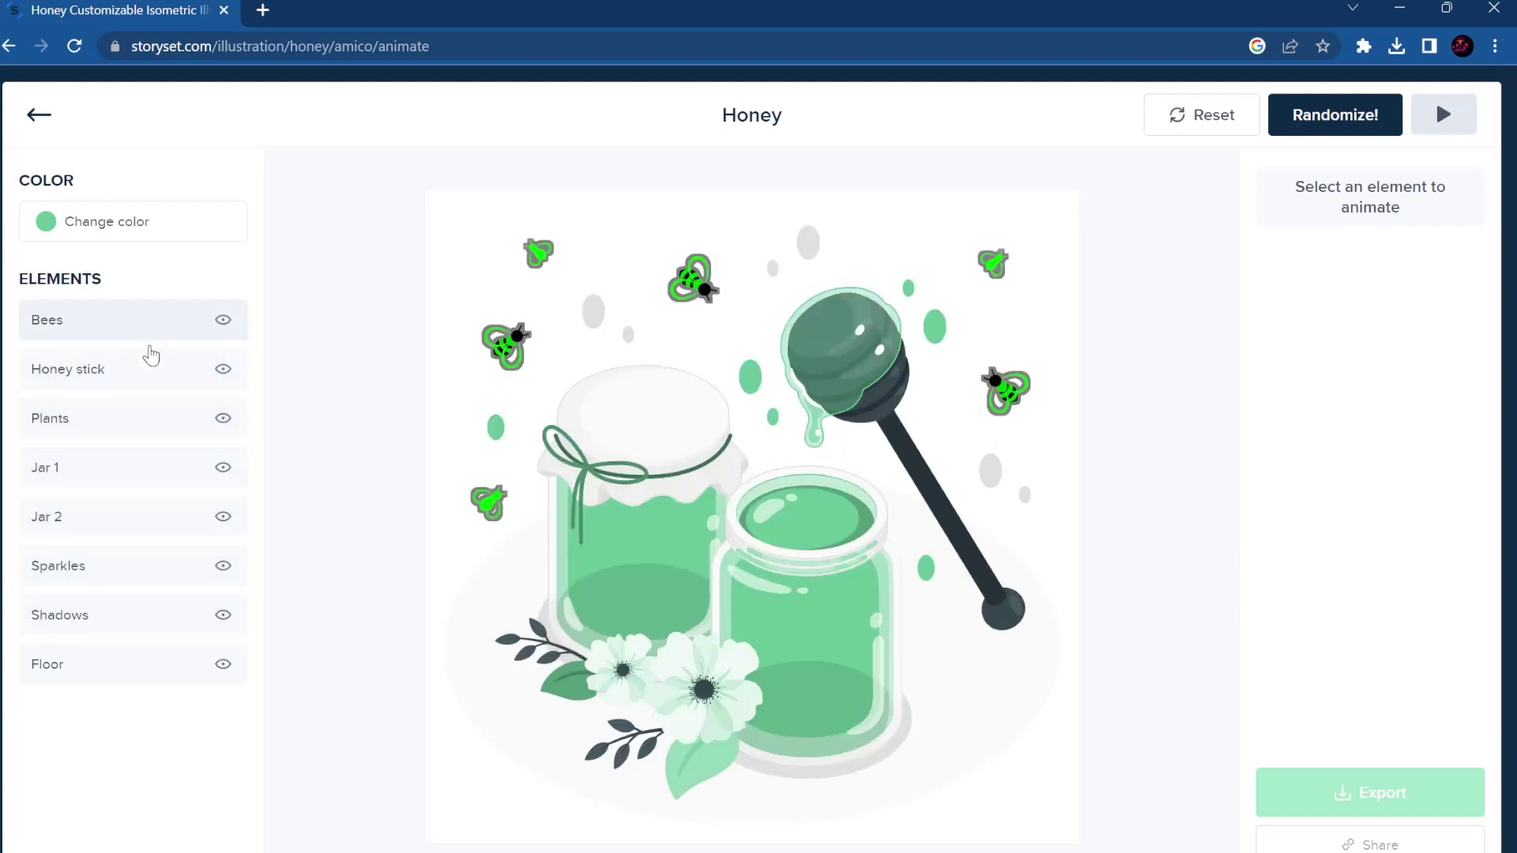
- Give the Bees a Light Right entrance instead of Fade In, with a 3.5 duration
click(130, 322)
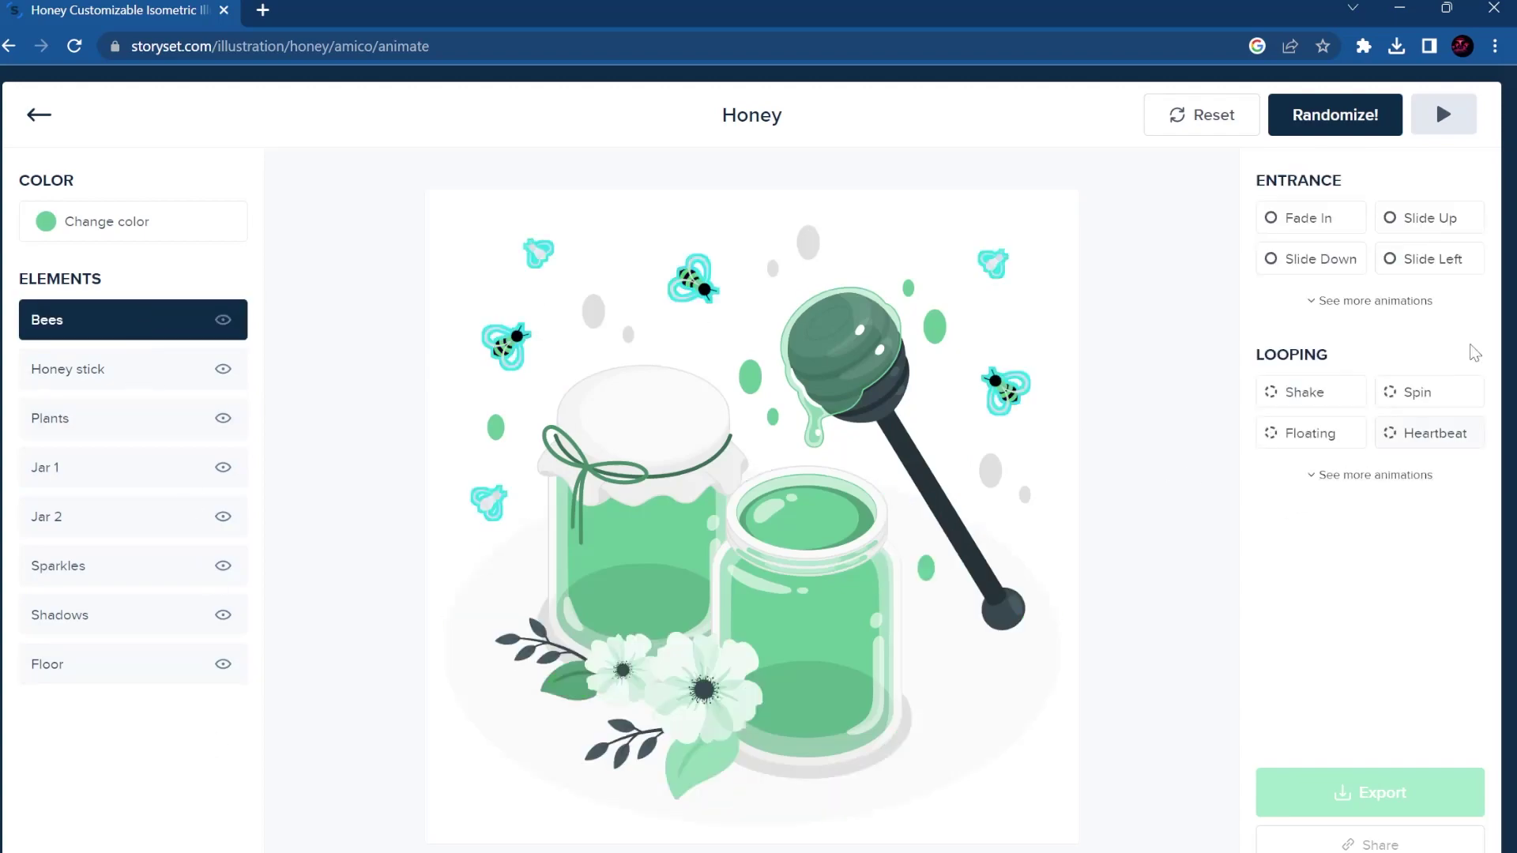
click(1340, 227)
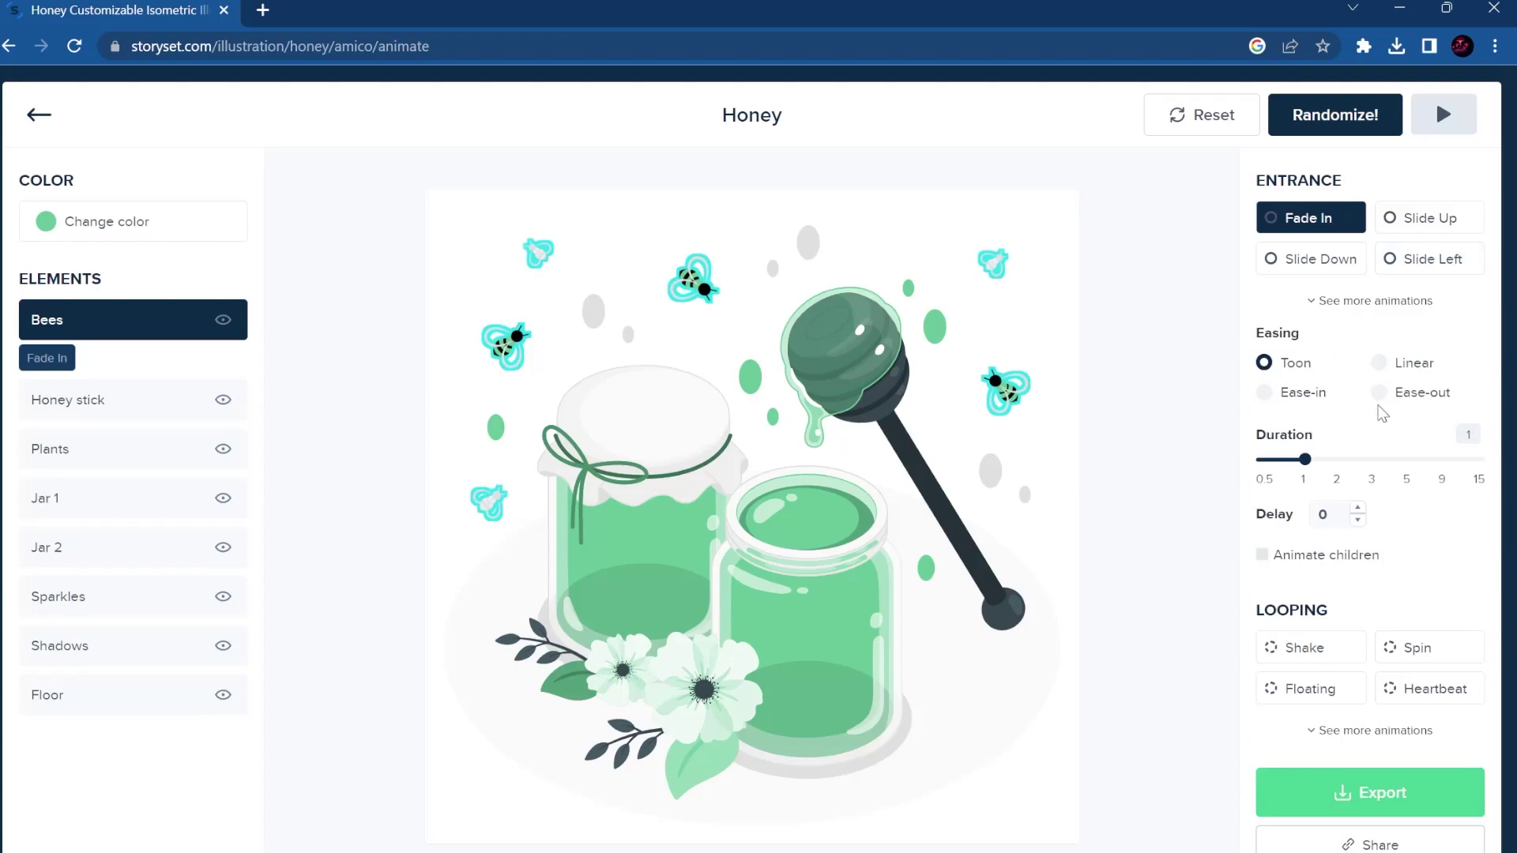
drag(1315, 460, 1323, 460)
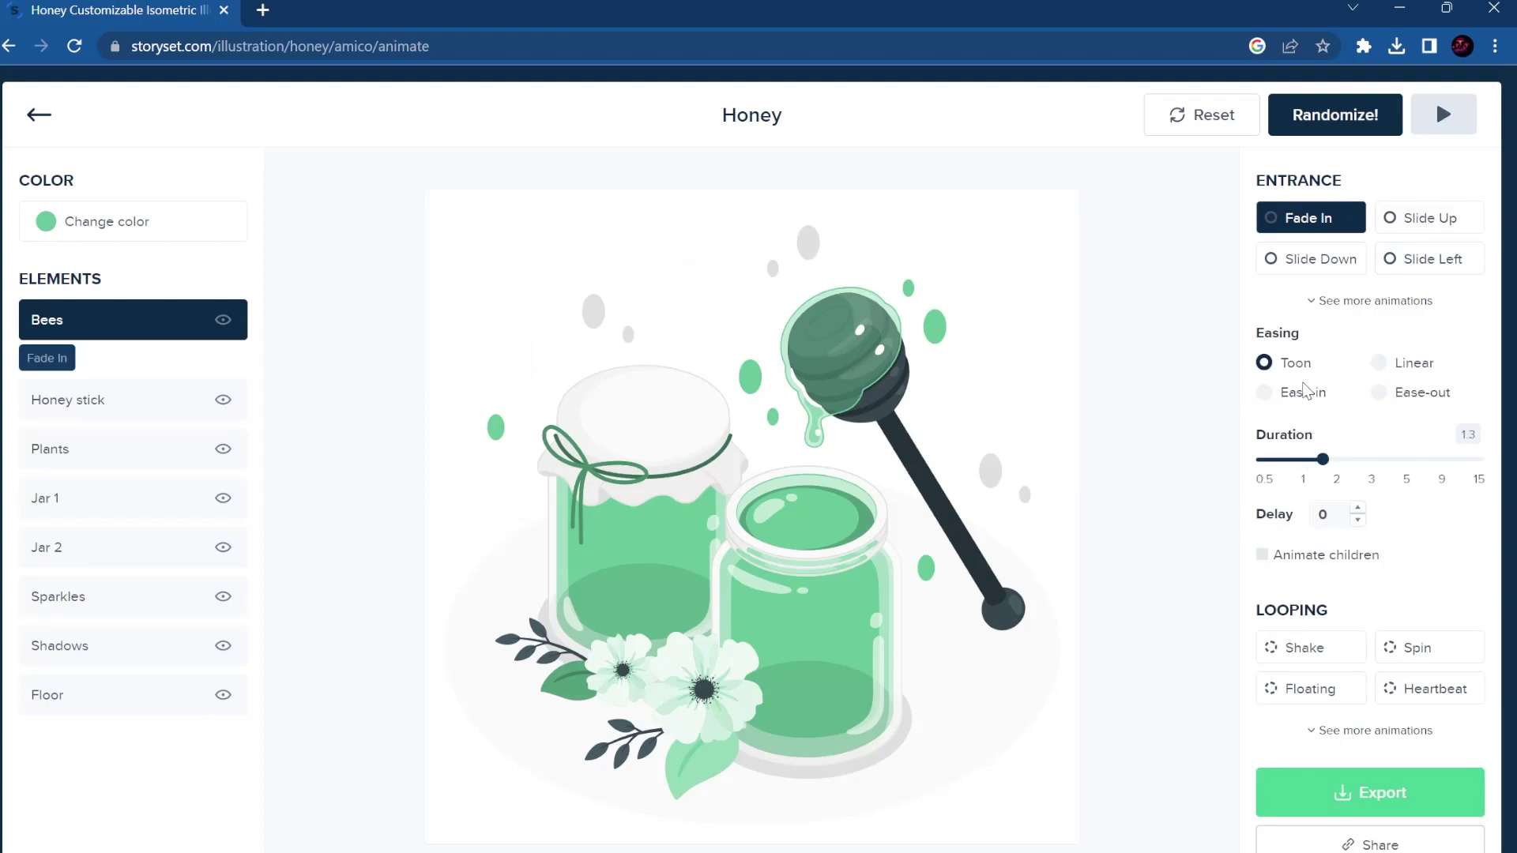
click(1327, 301)
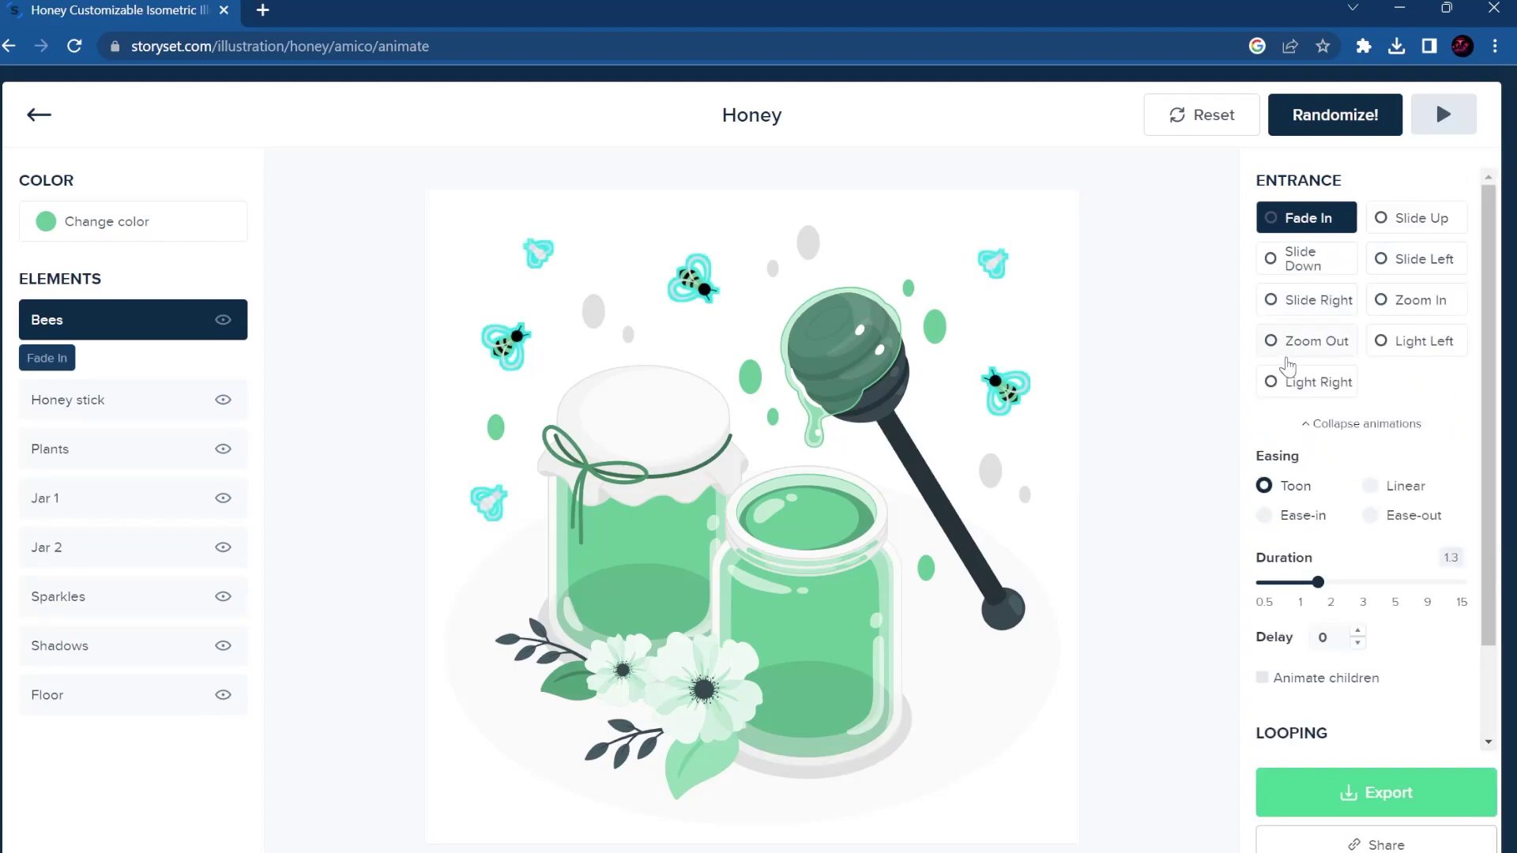
click(1292, 385)
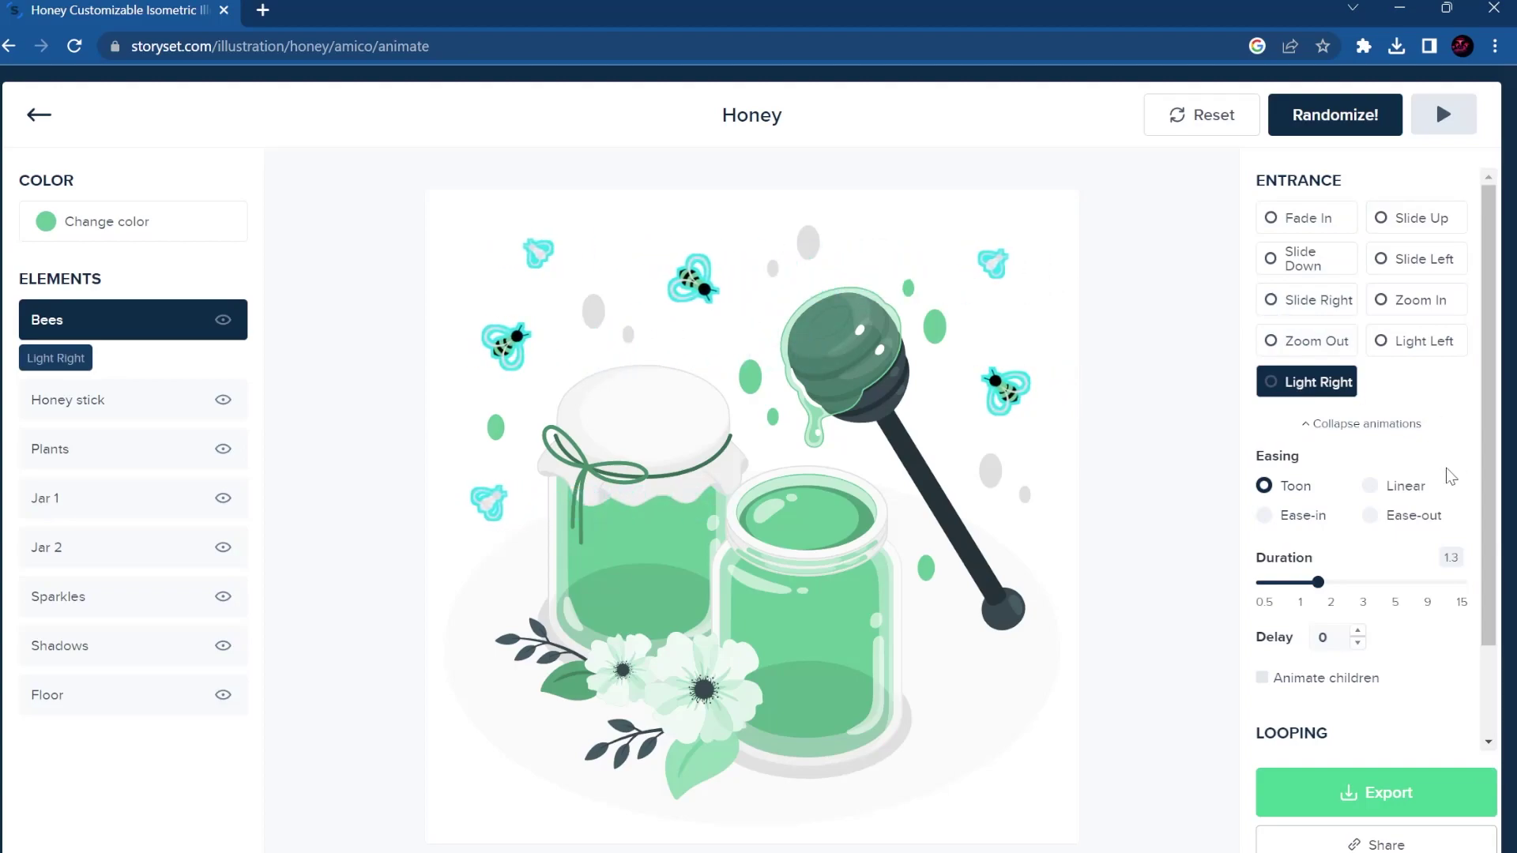
scroll(1375, 580, down, 2)
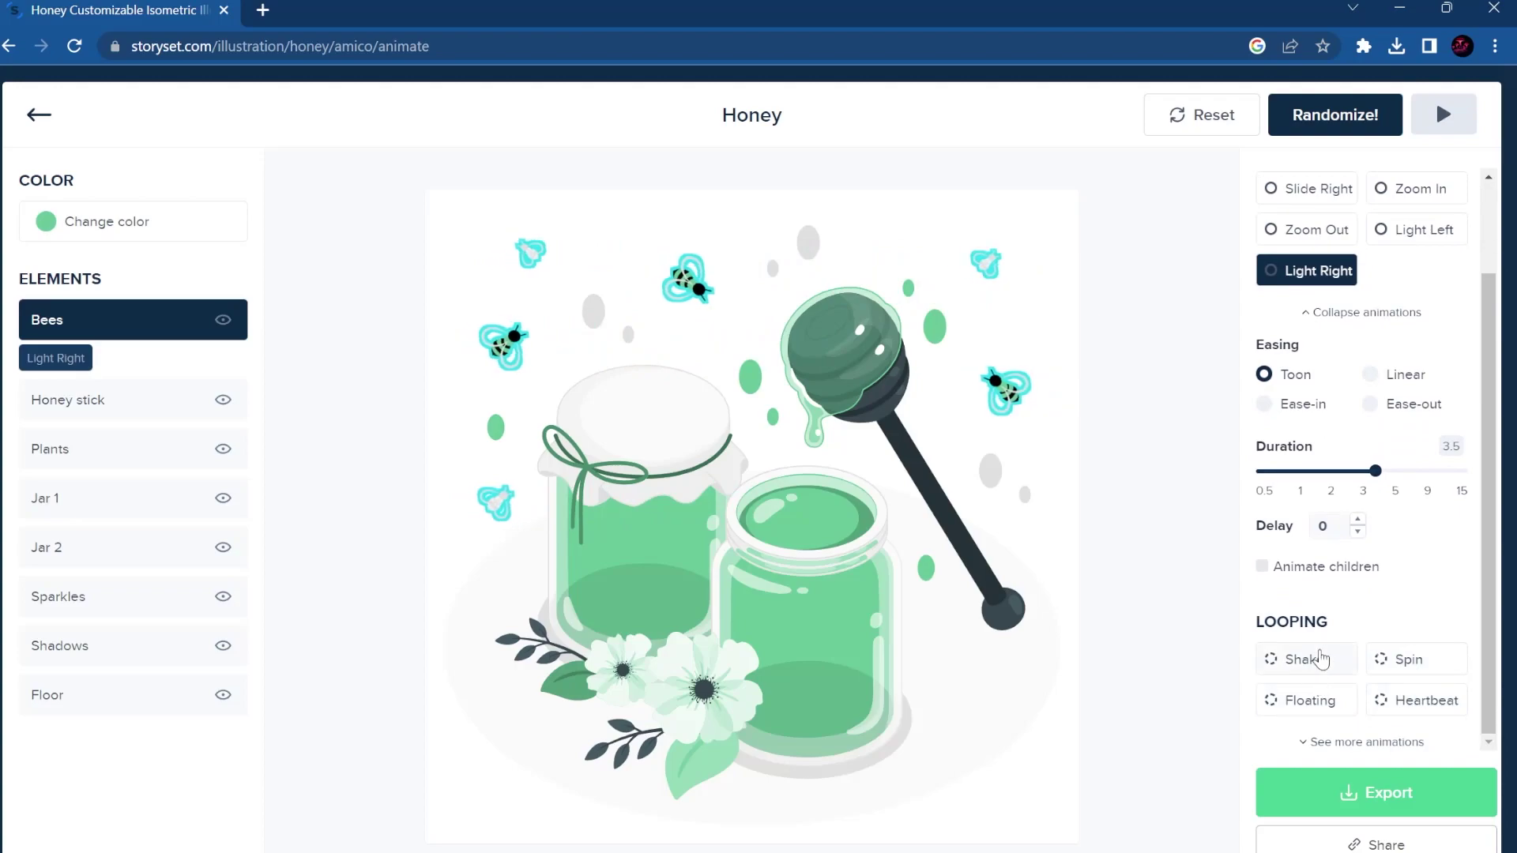
- Add a Spin looping animation to the Bees at a 1.5-second loop
click(1381, 657)
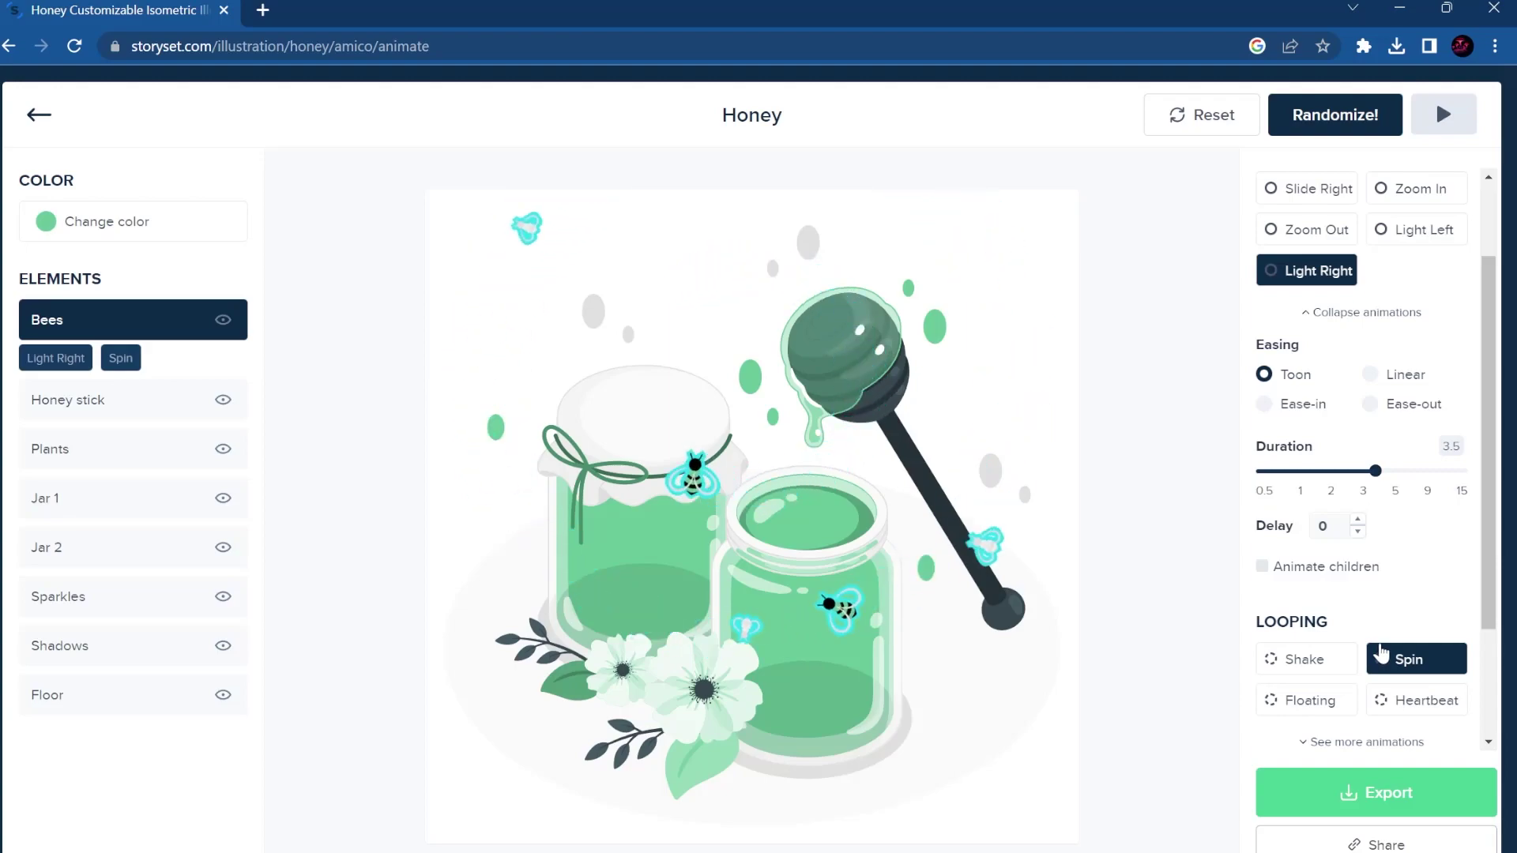
scroll(1414, 632, down, 2)
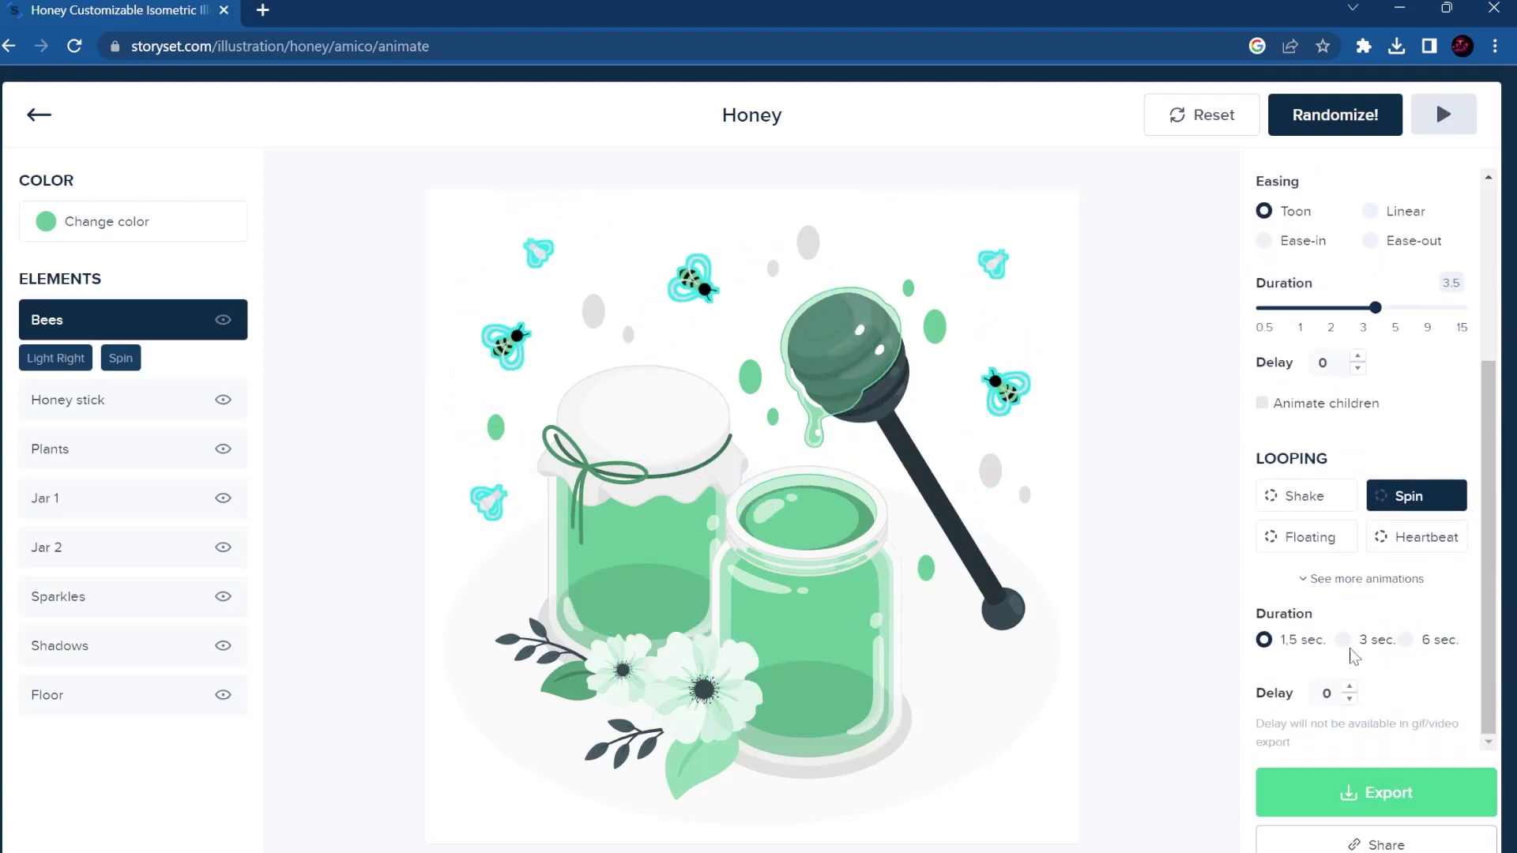
scroll(1347, 691, up, 3)
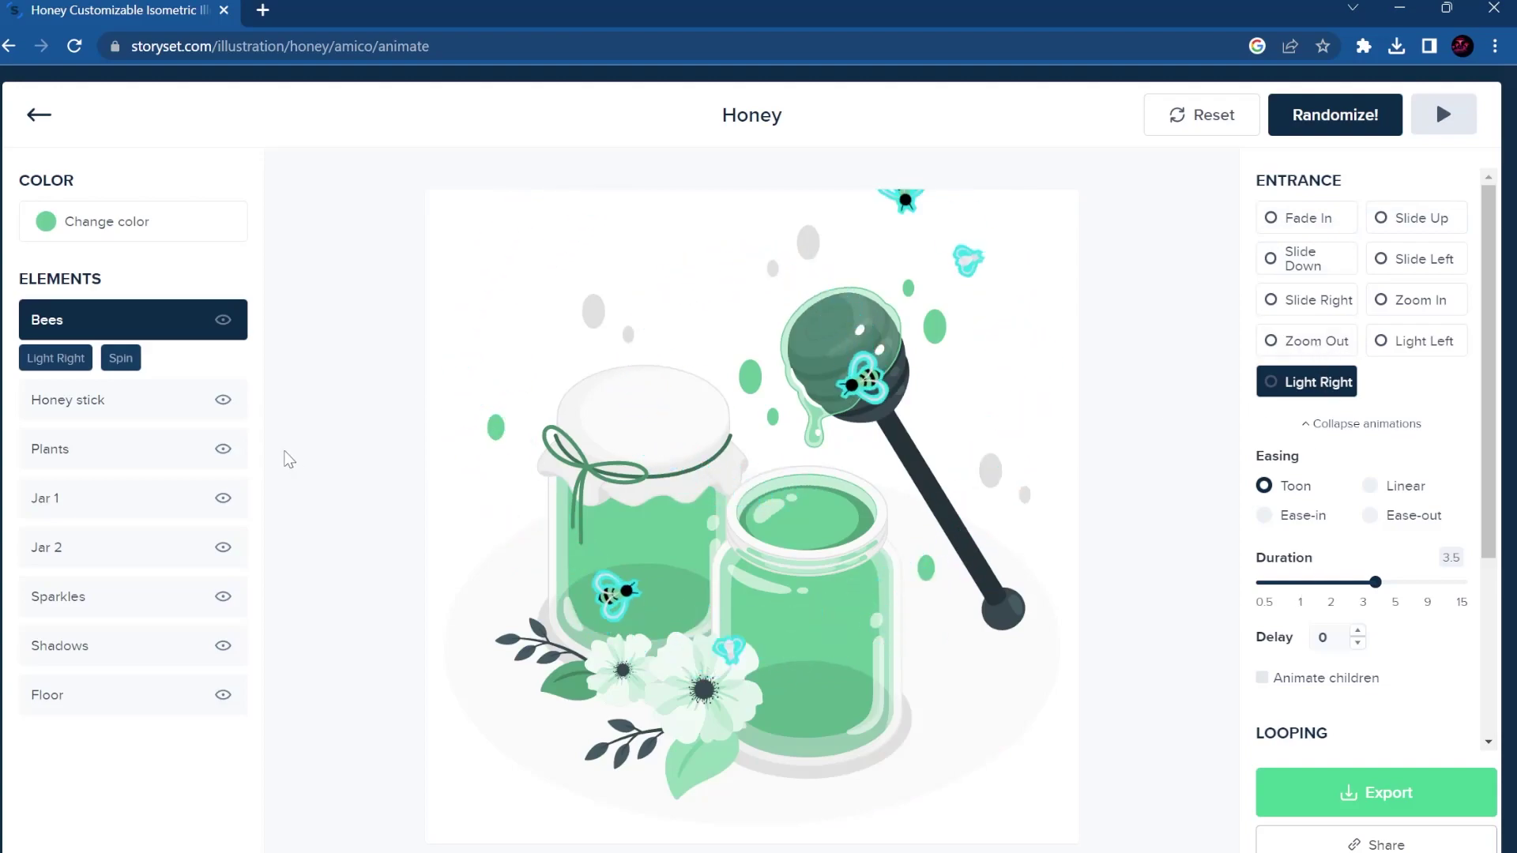
- Hide the Plants and Jar 1 elements, then bring up Export animation
click(224, 454)
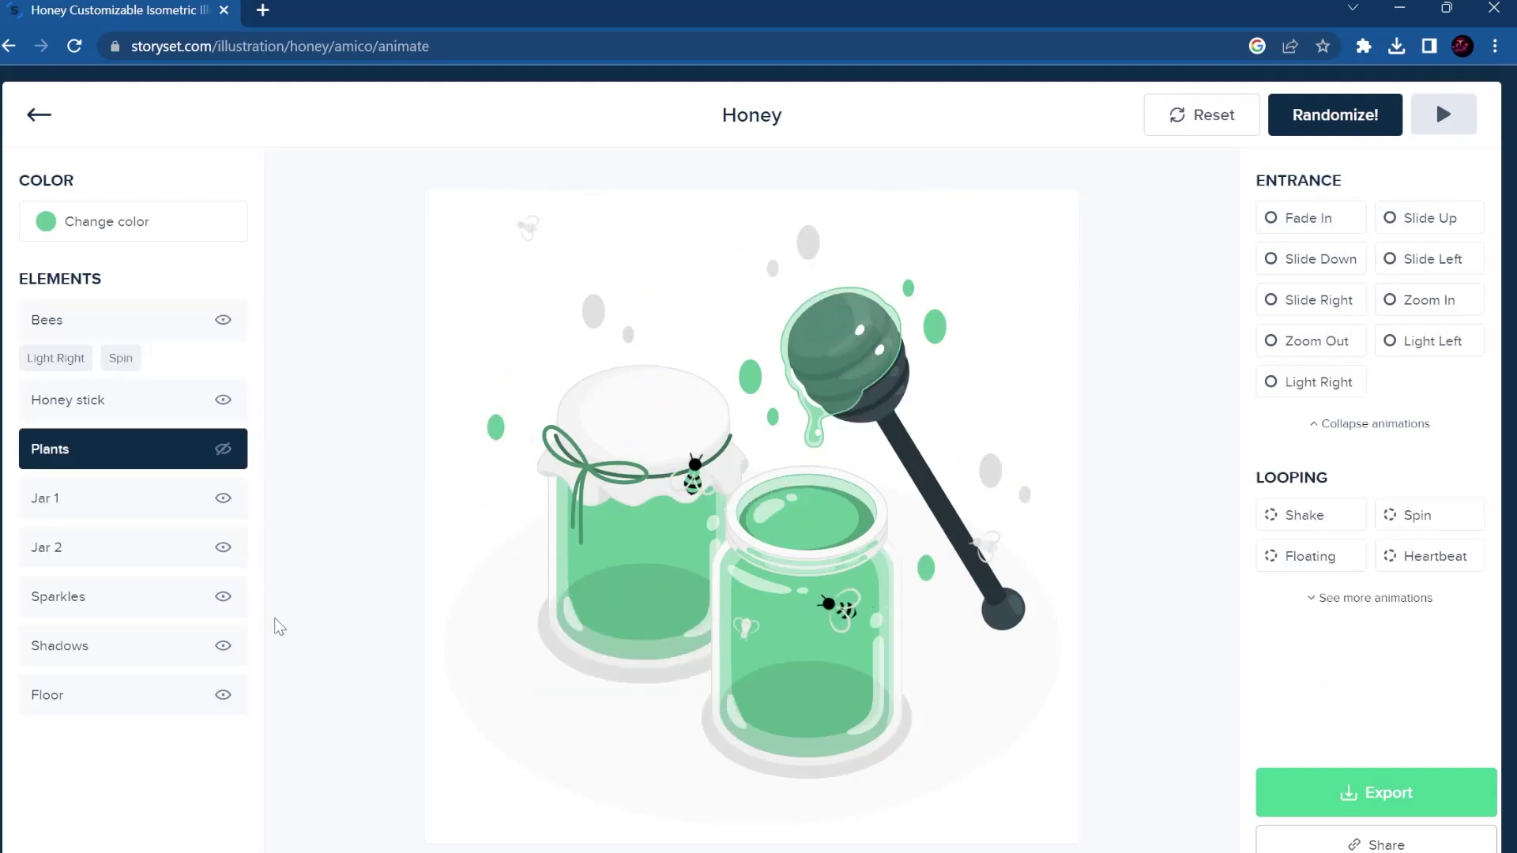
click(224, 499)
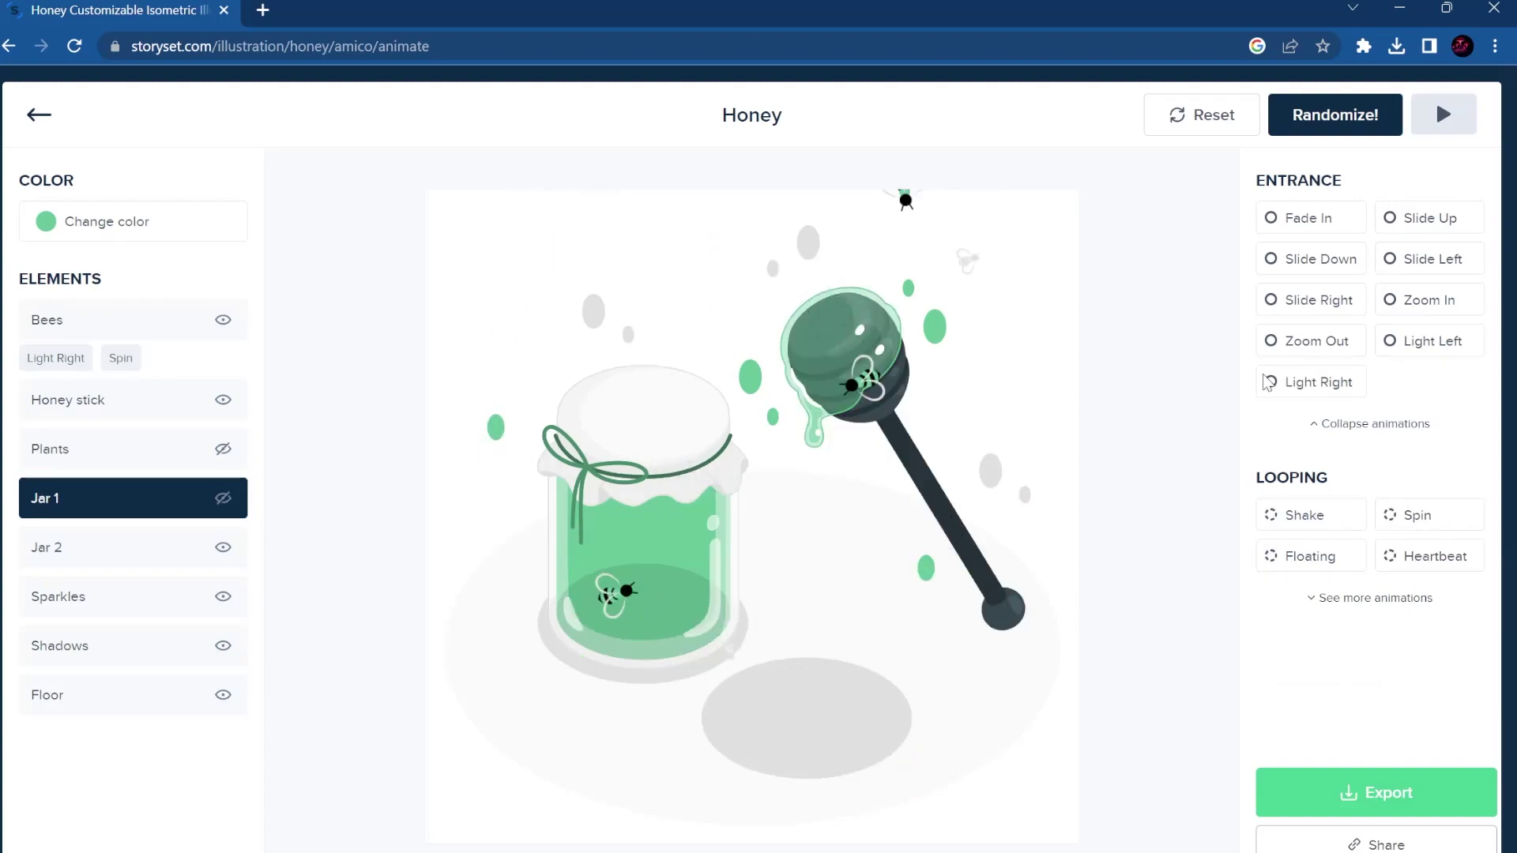
click(1432, 792)
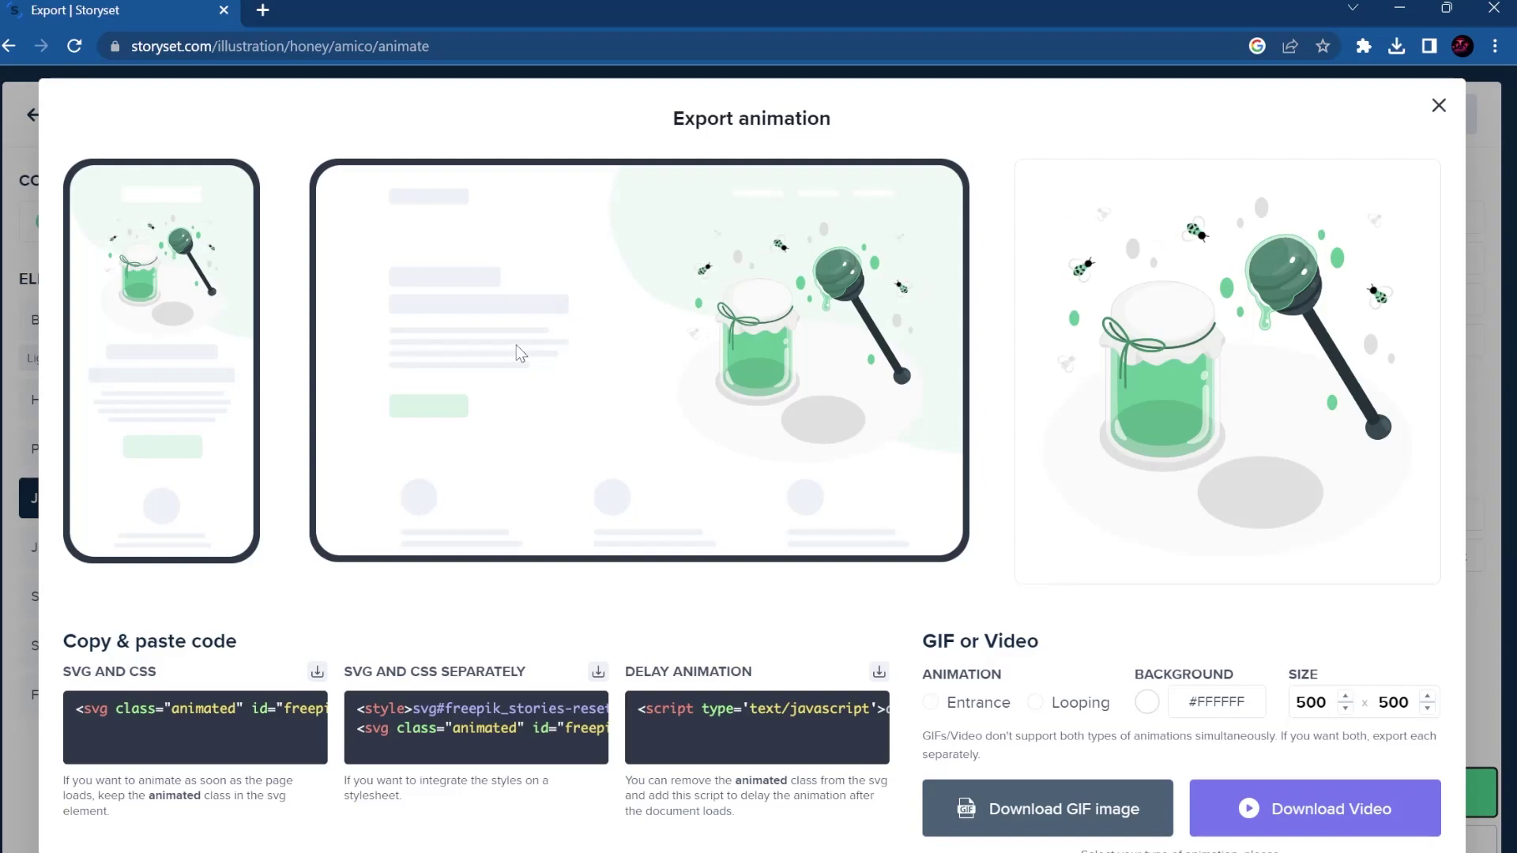
- Copy the separate SVG and CSS code, switch to Looping, and download a 500 × 500 video
mouse_move(102, 719)
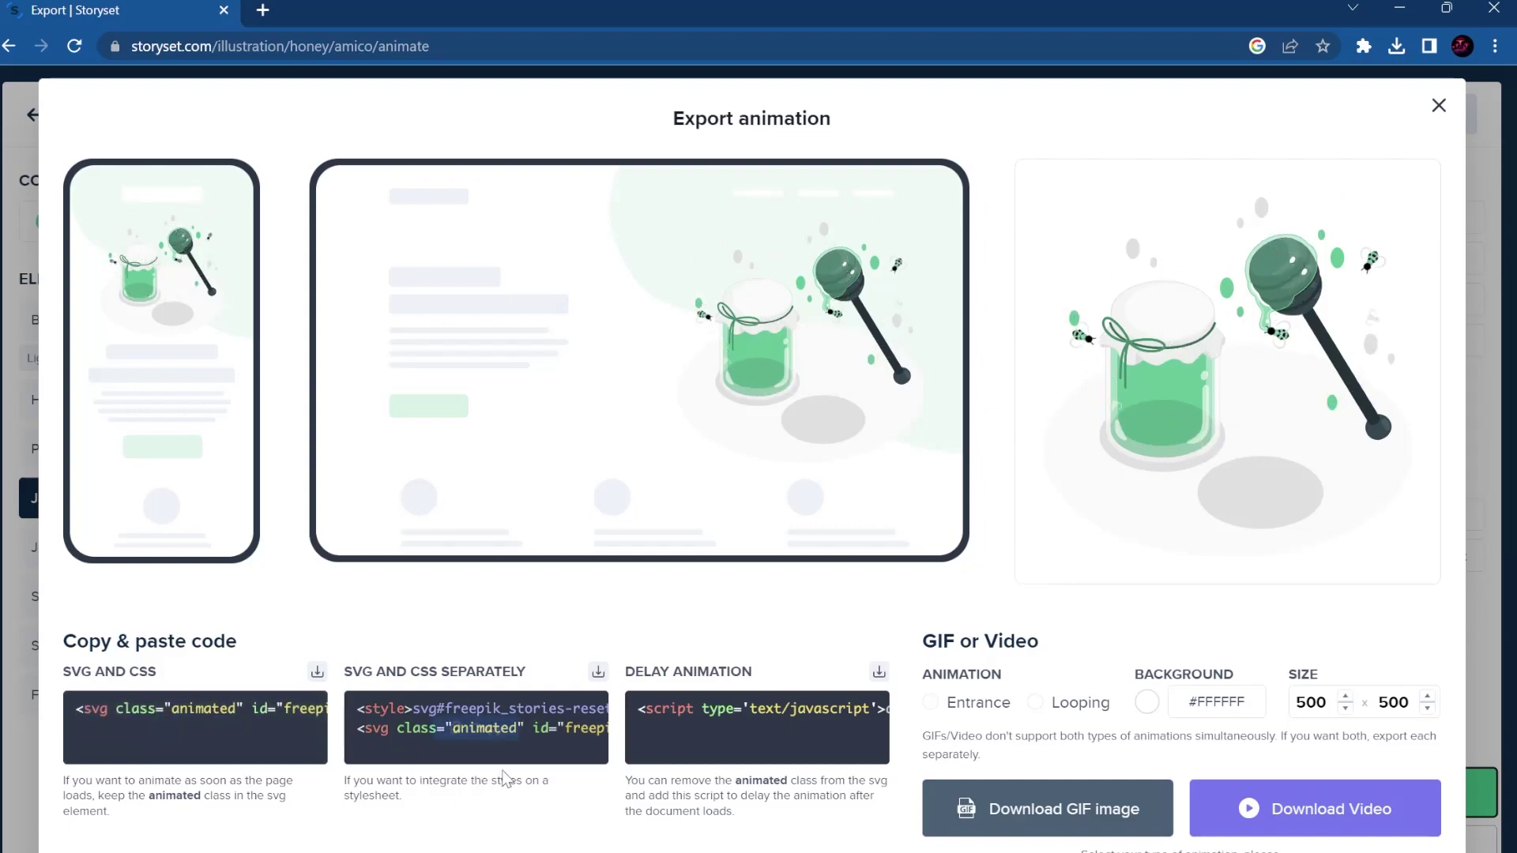
click(498, 721)
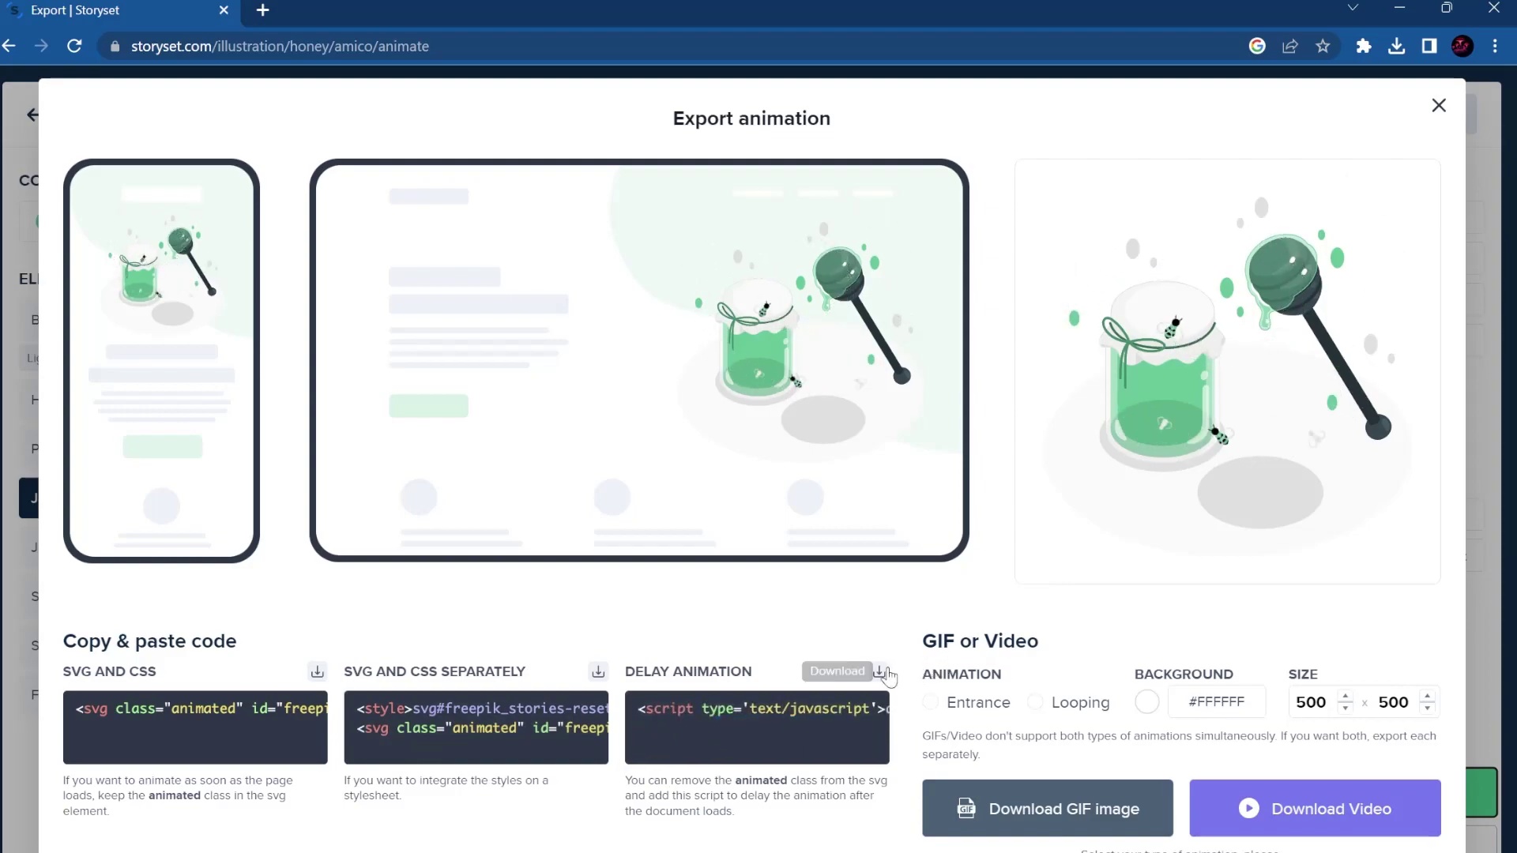
click(931, 702)
click(1048, 720)
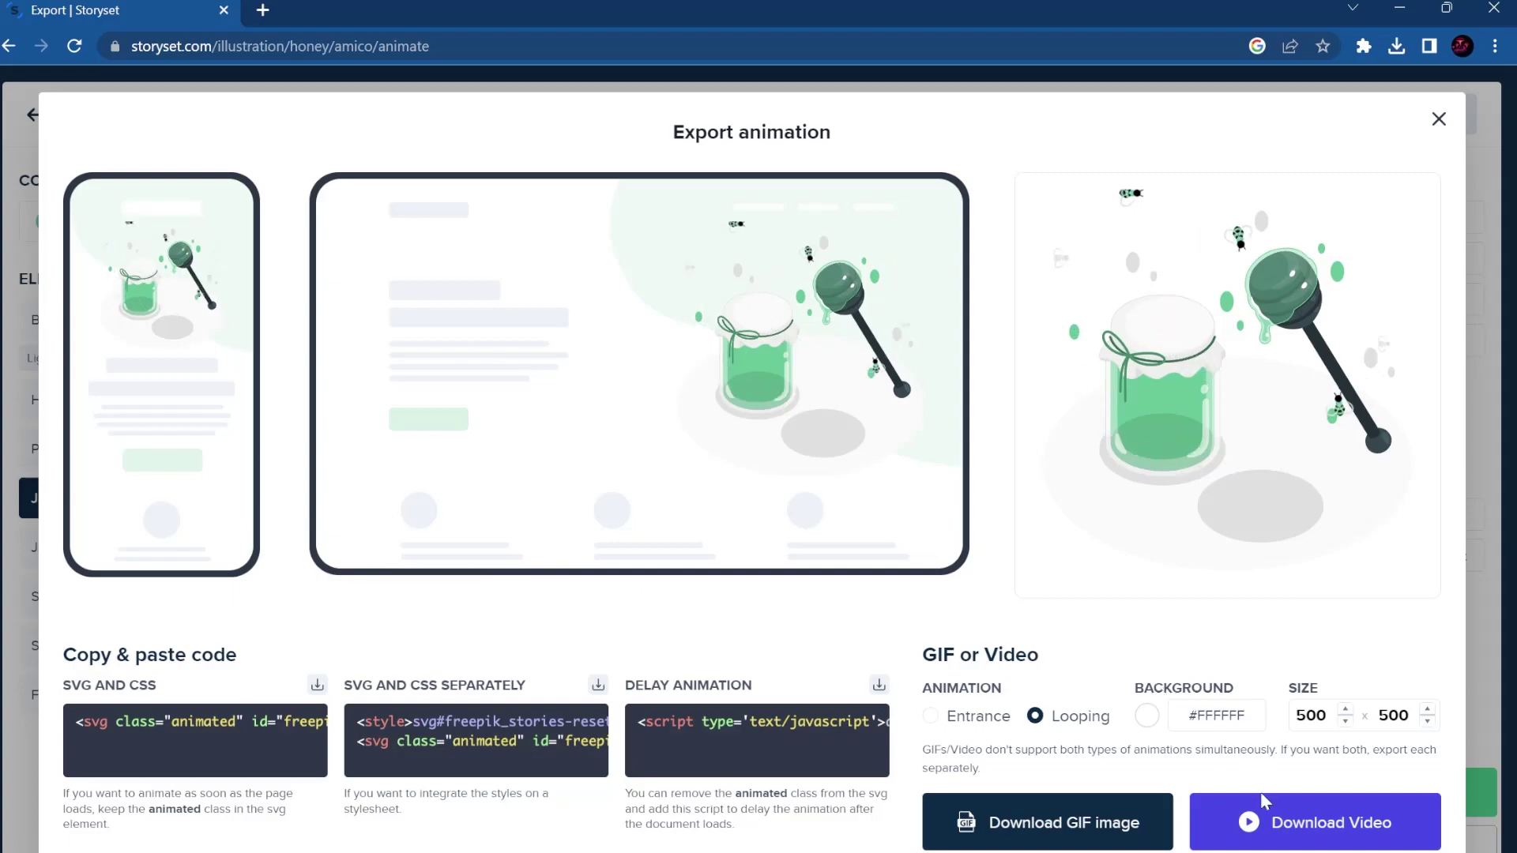
click(1266, 822)
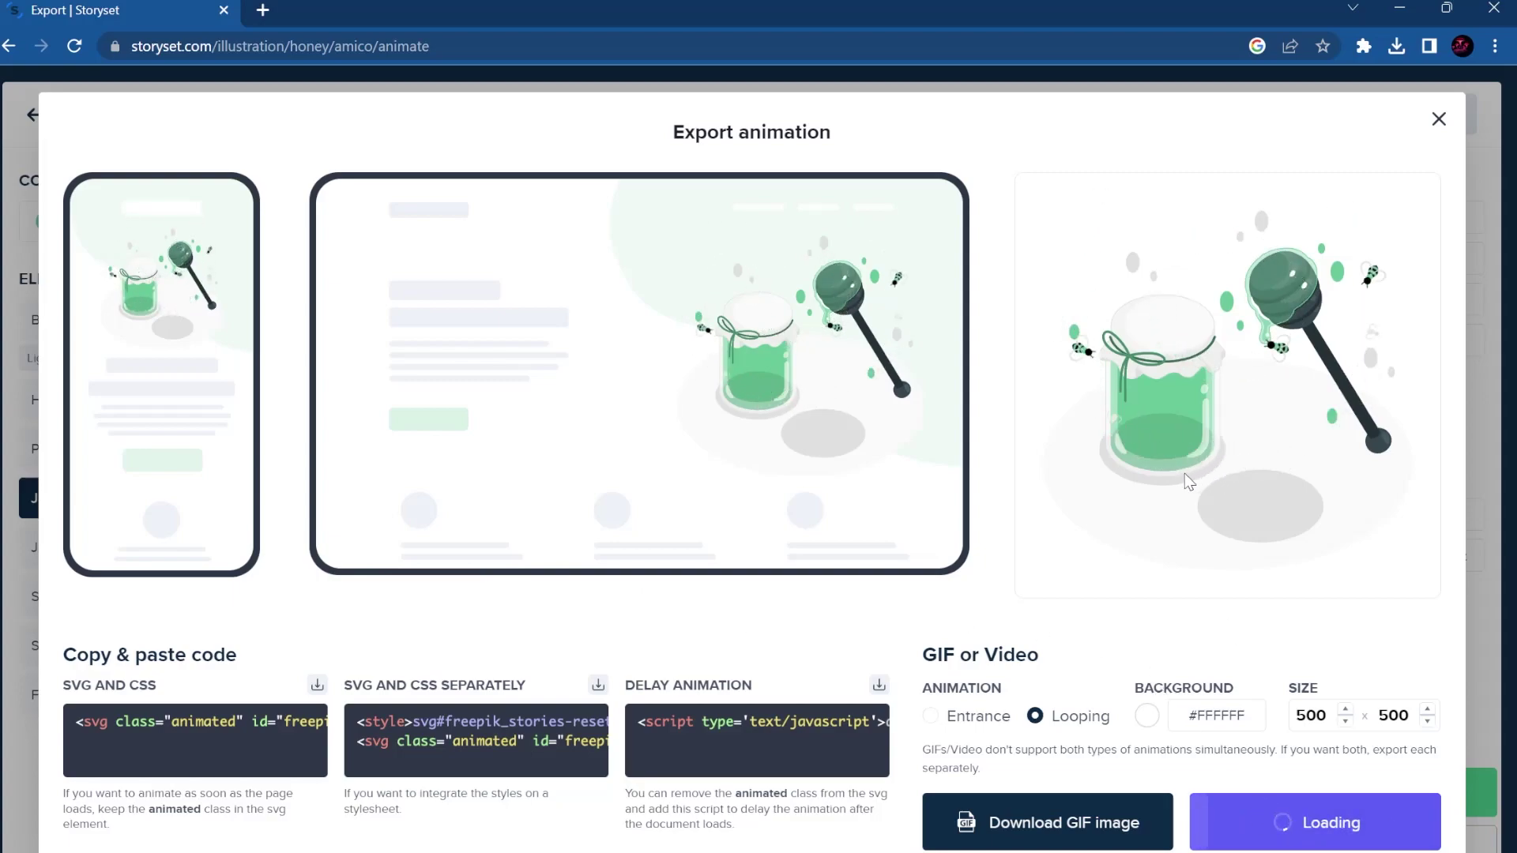
- Leave the Honey editor and recolour the food illustrations magenta
click(1437, 118)
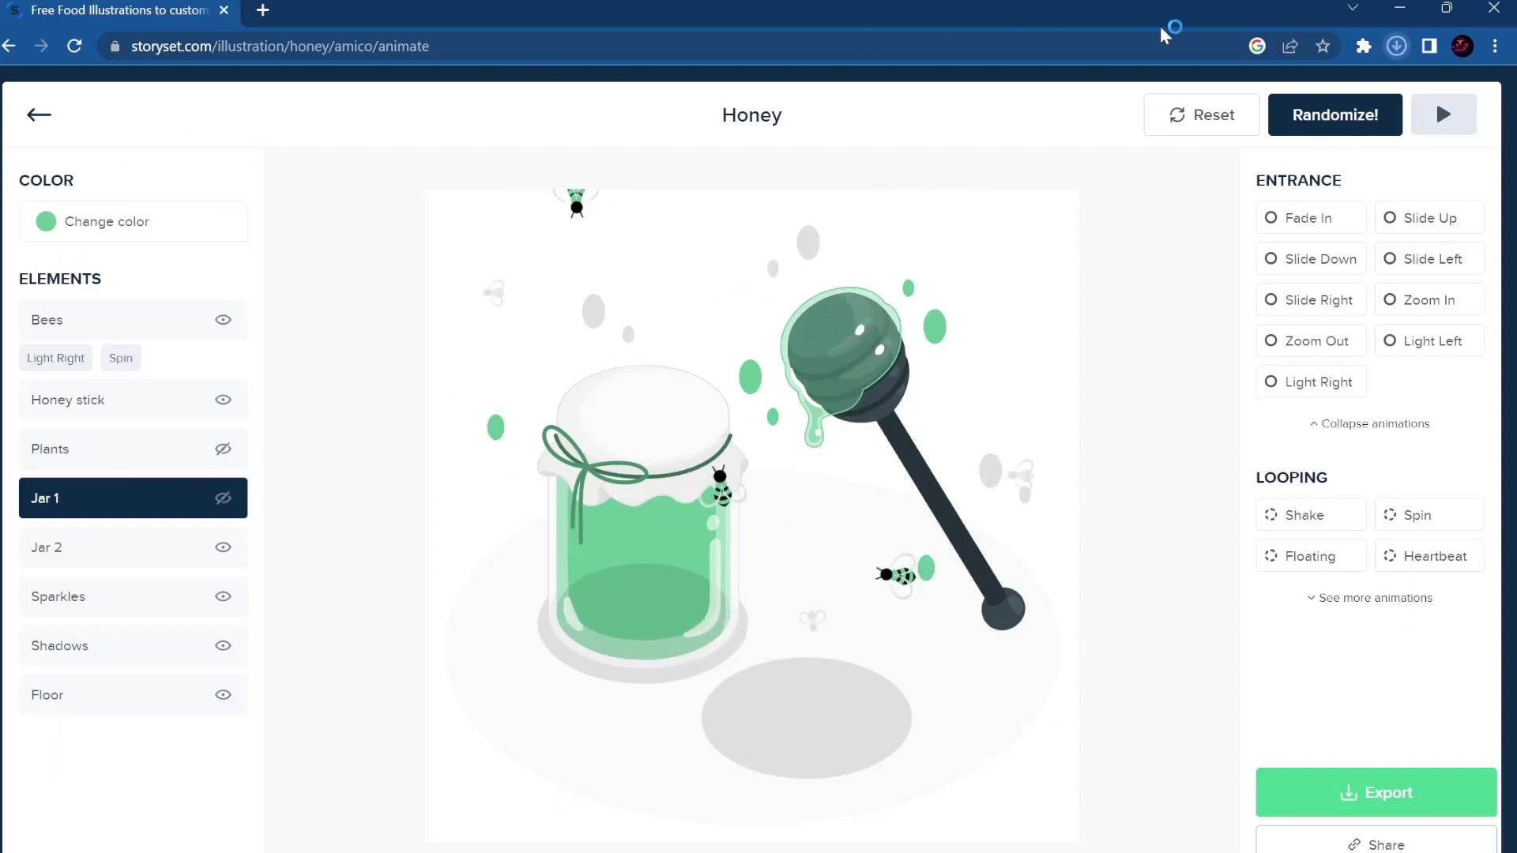
click(38, 115)
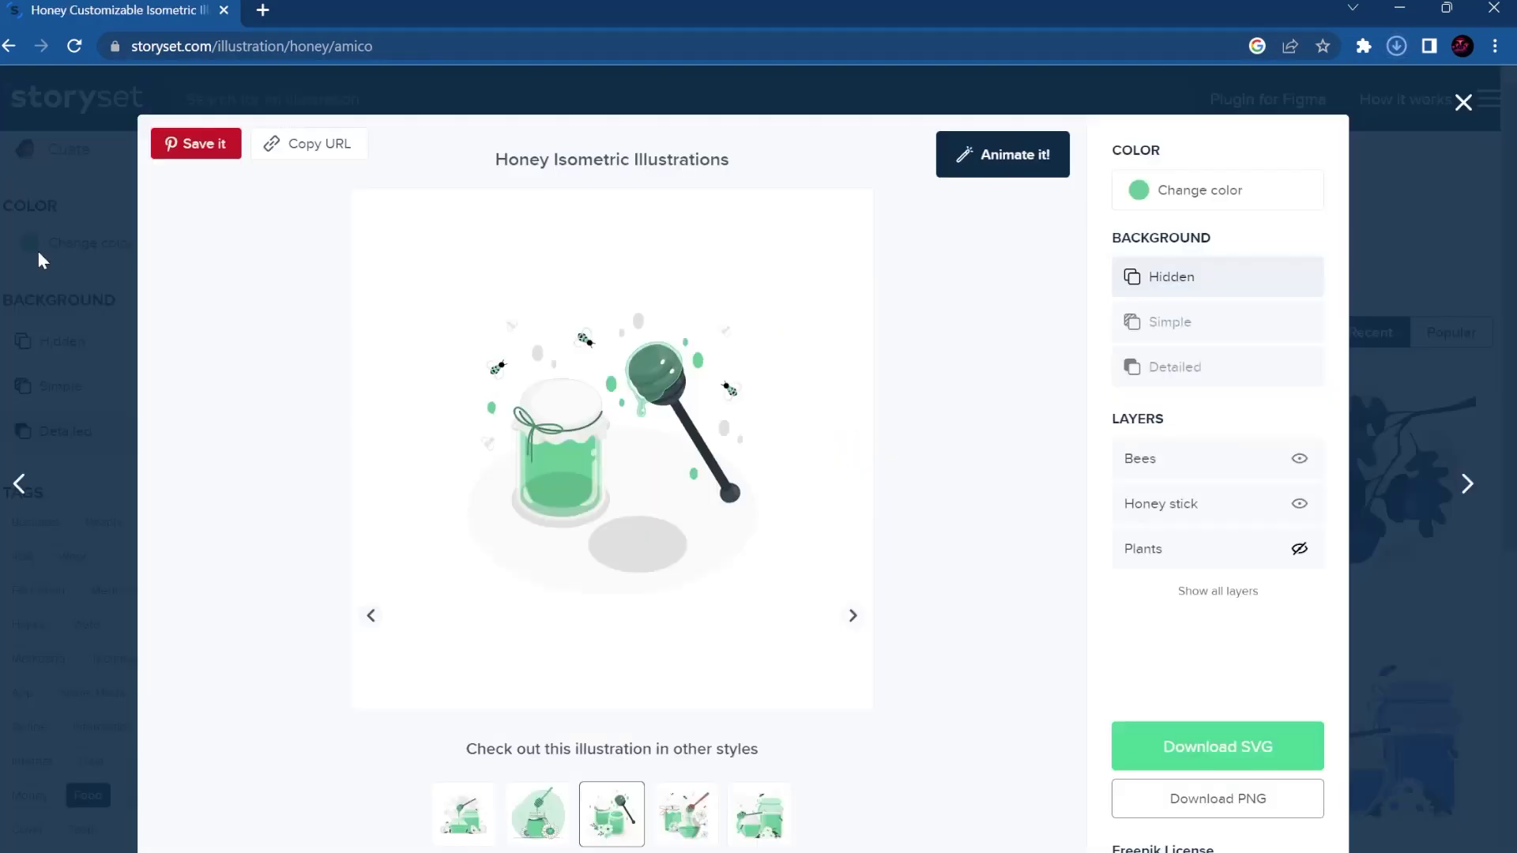
click(83, 294)
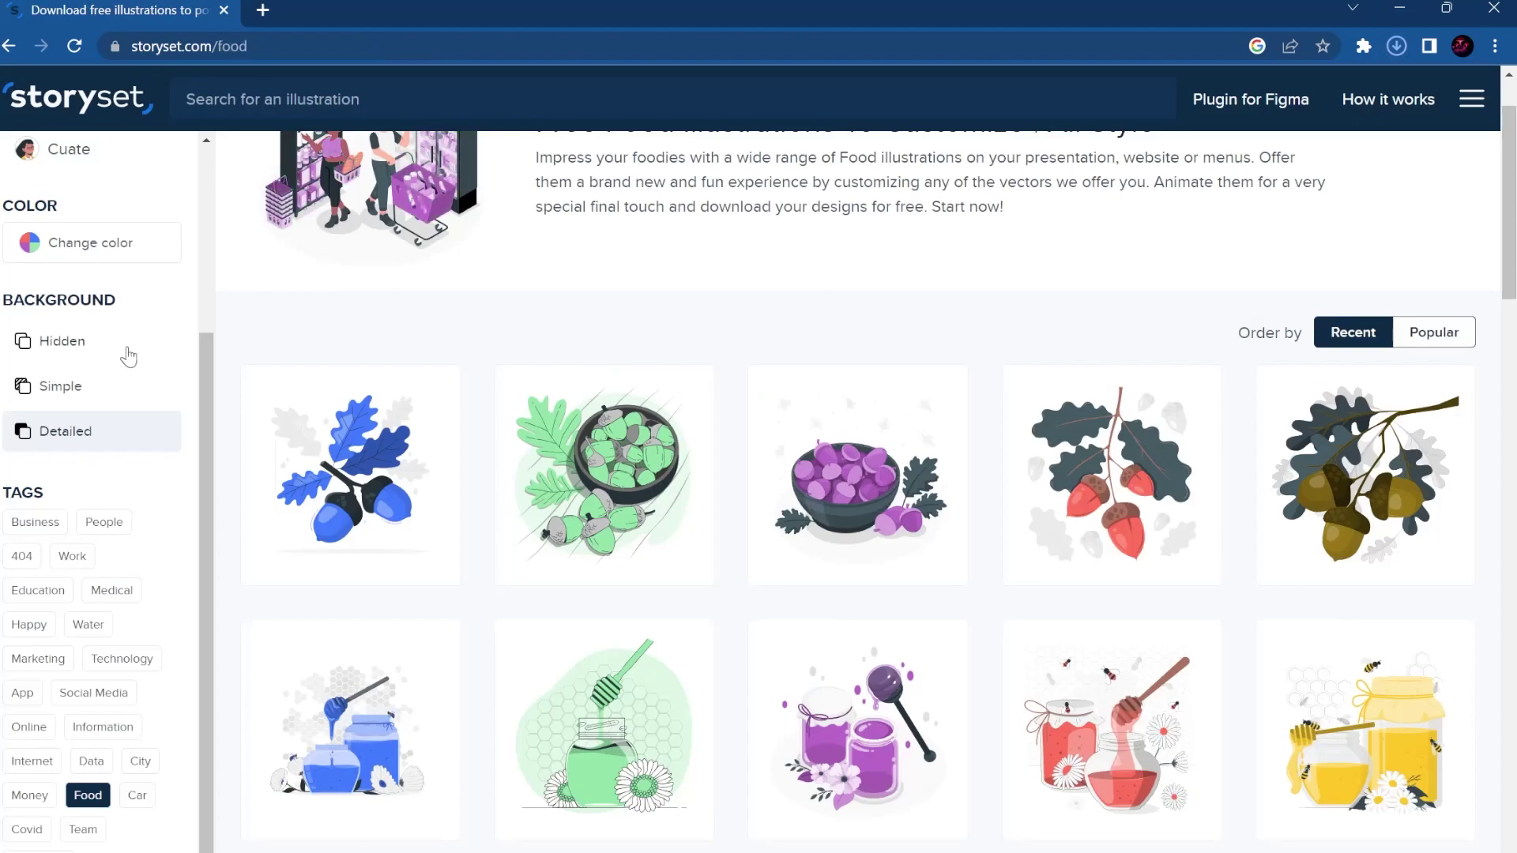
click(74, 265)
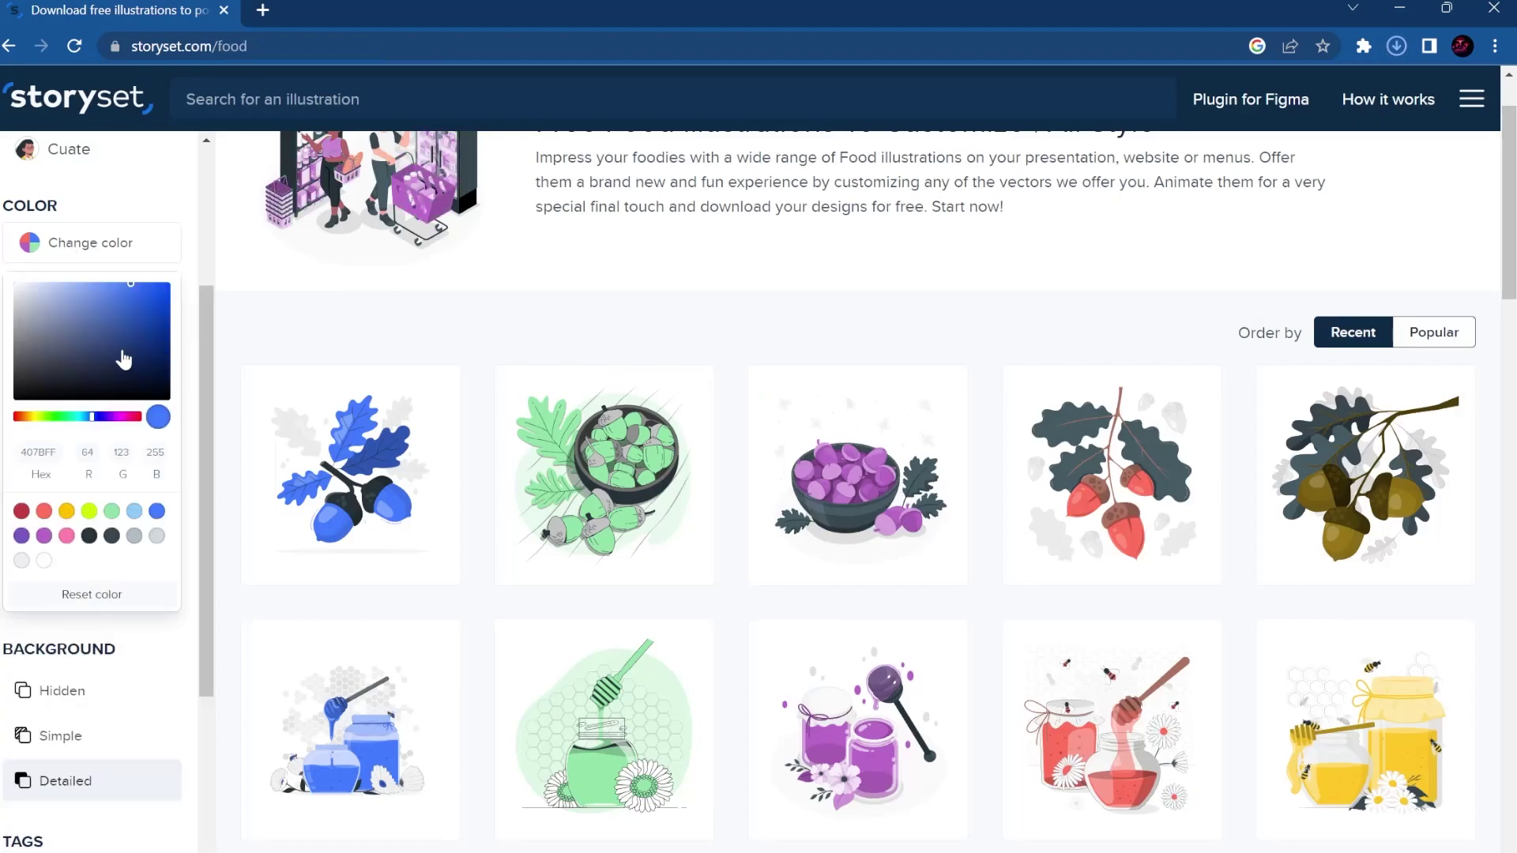
click(123, 417)
click(244, 348)
- Scroll down to the Pizza maker illustration and start animating it
scroll(823, 389, down, 9)
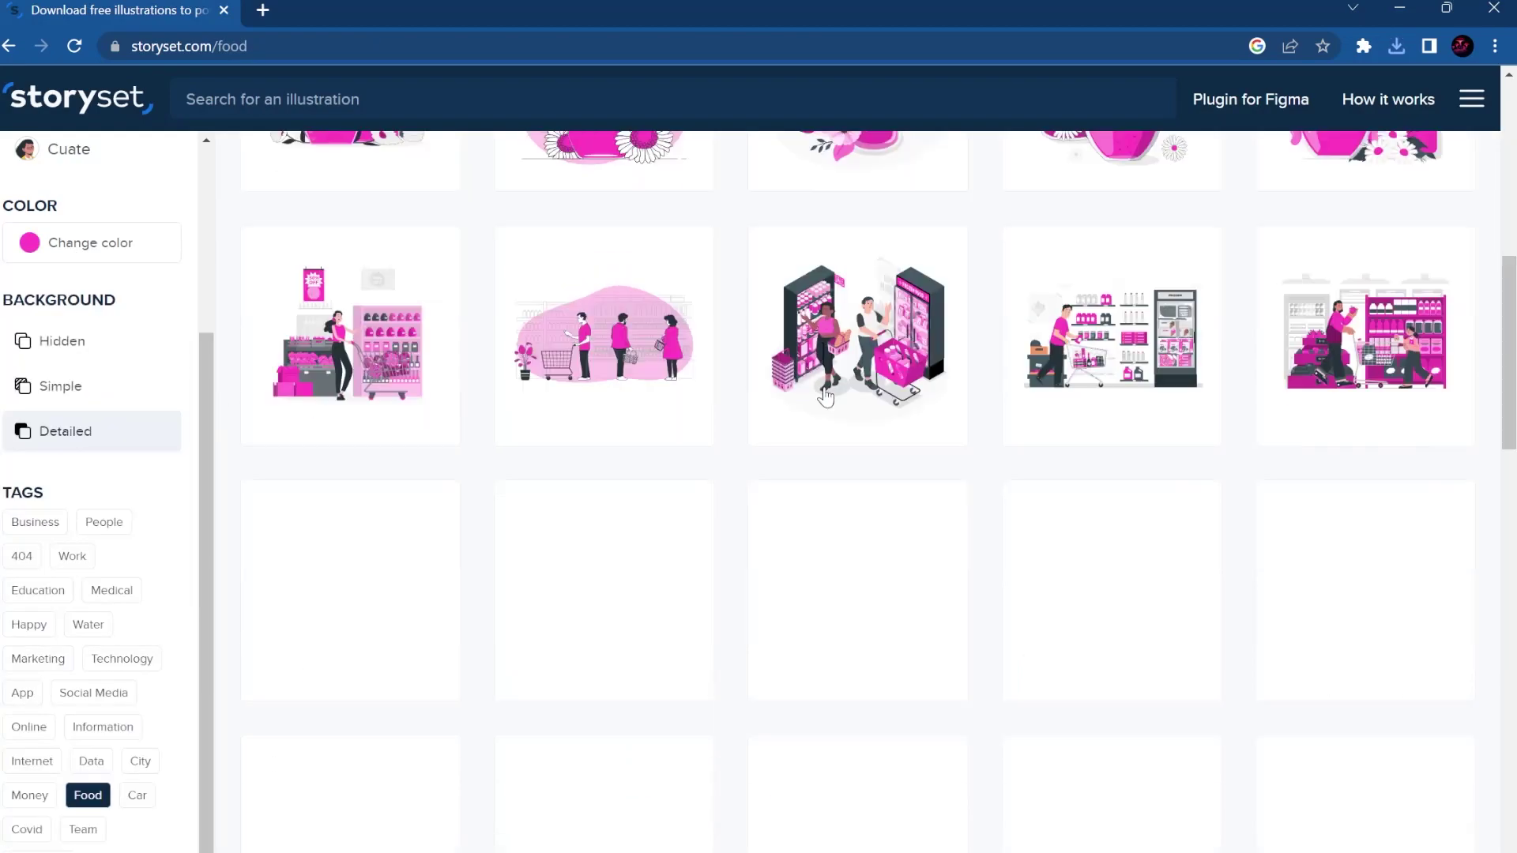
scroll(822, 382, down, 8)
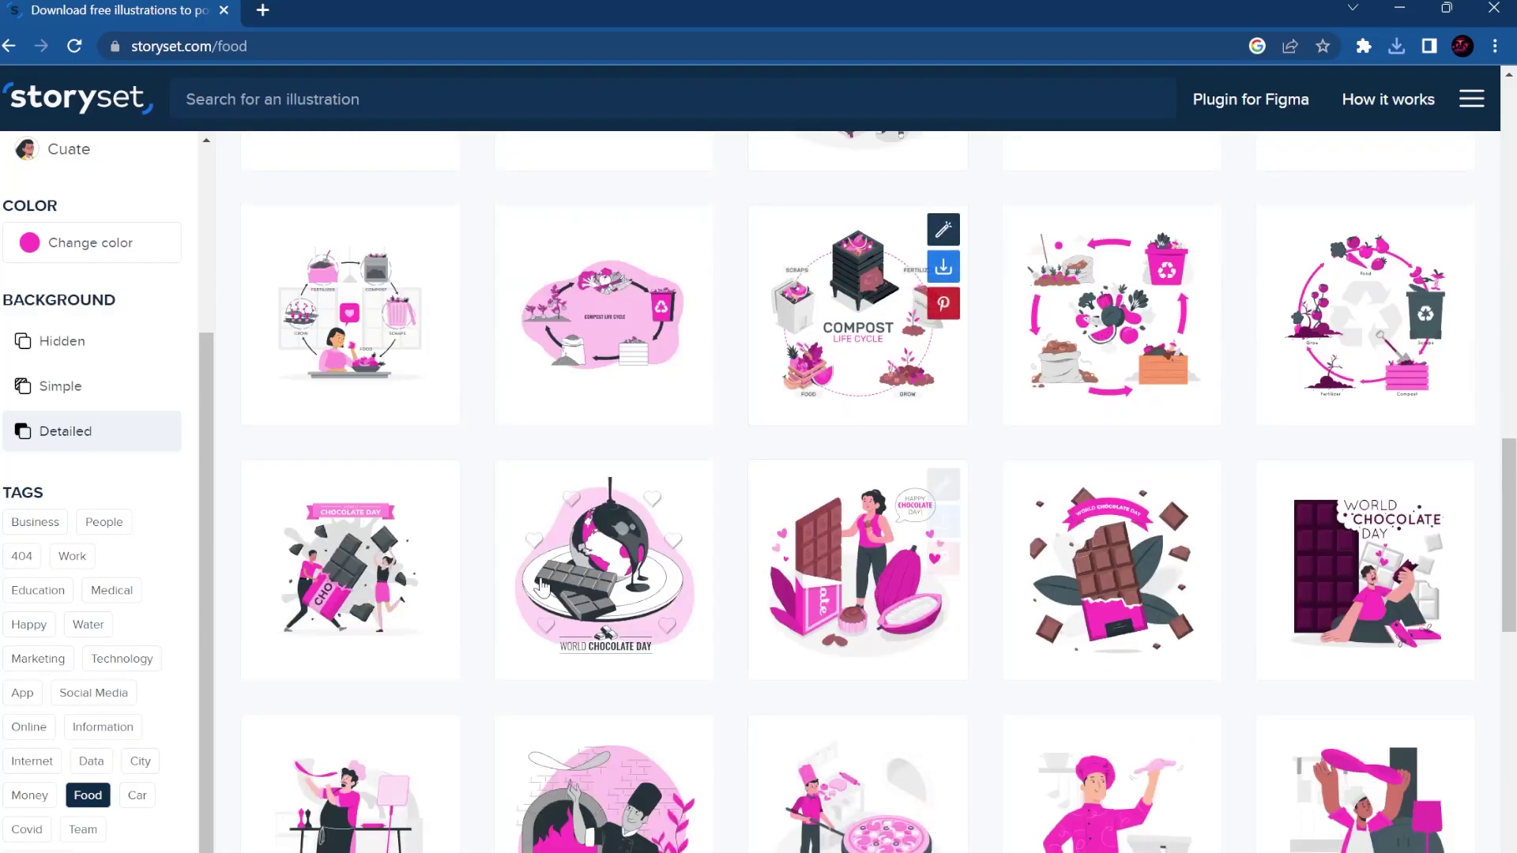
scroll(785, 502, down, 5)
click(785, 502)
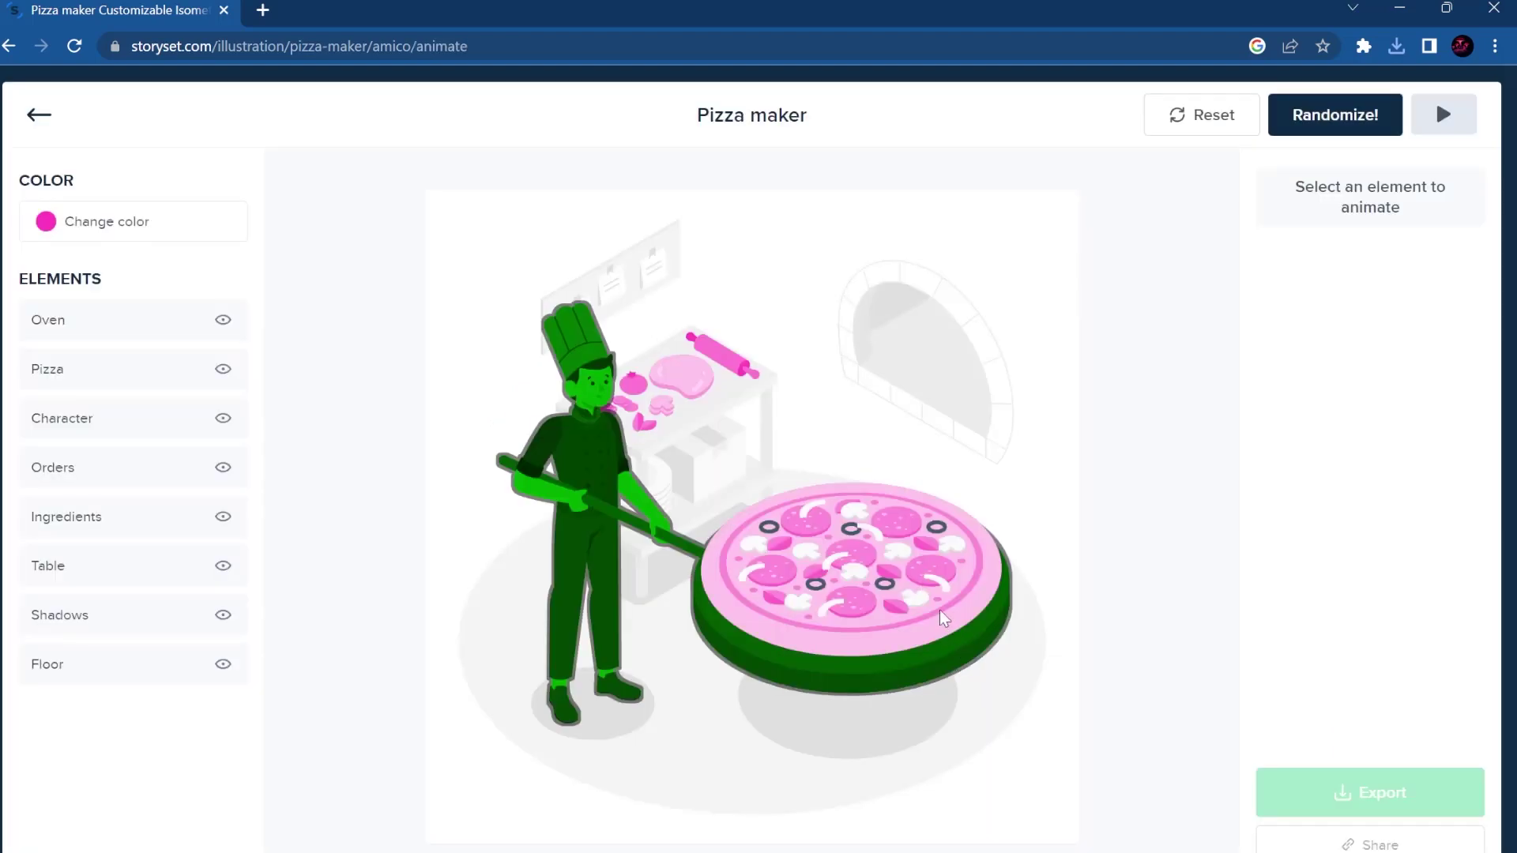
- Select the pizza, then hide the chef Character element
click(877, 580)
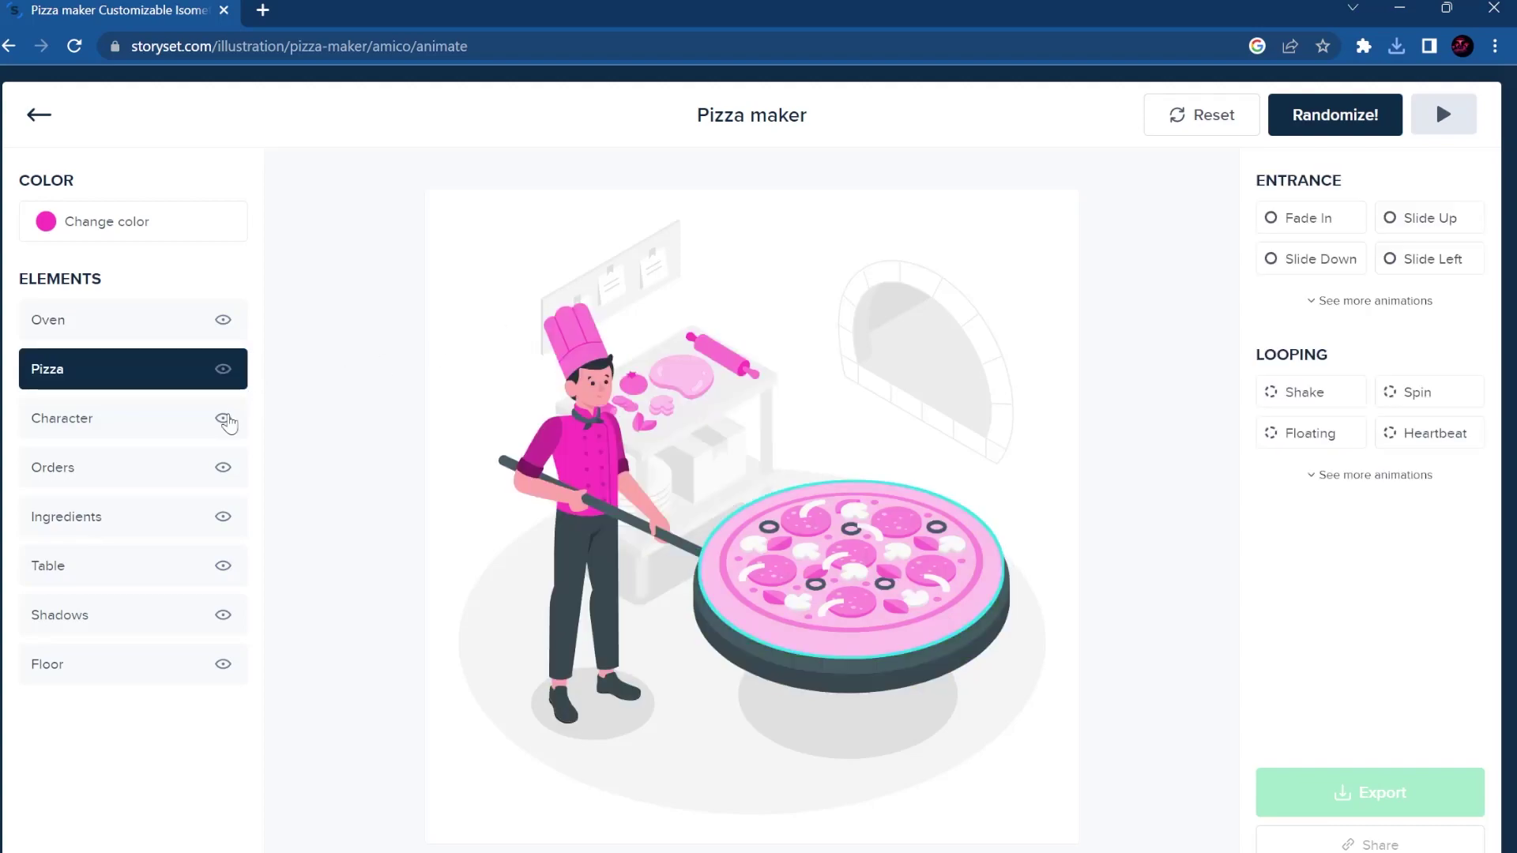
click(224, 419)
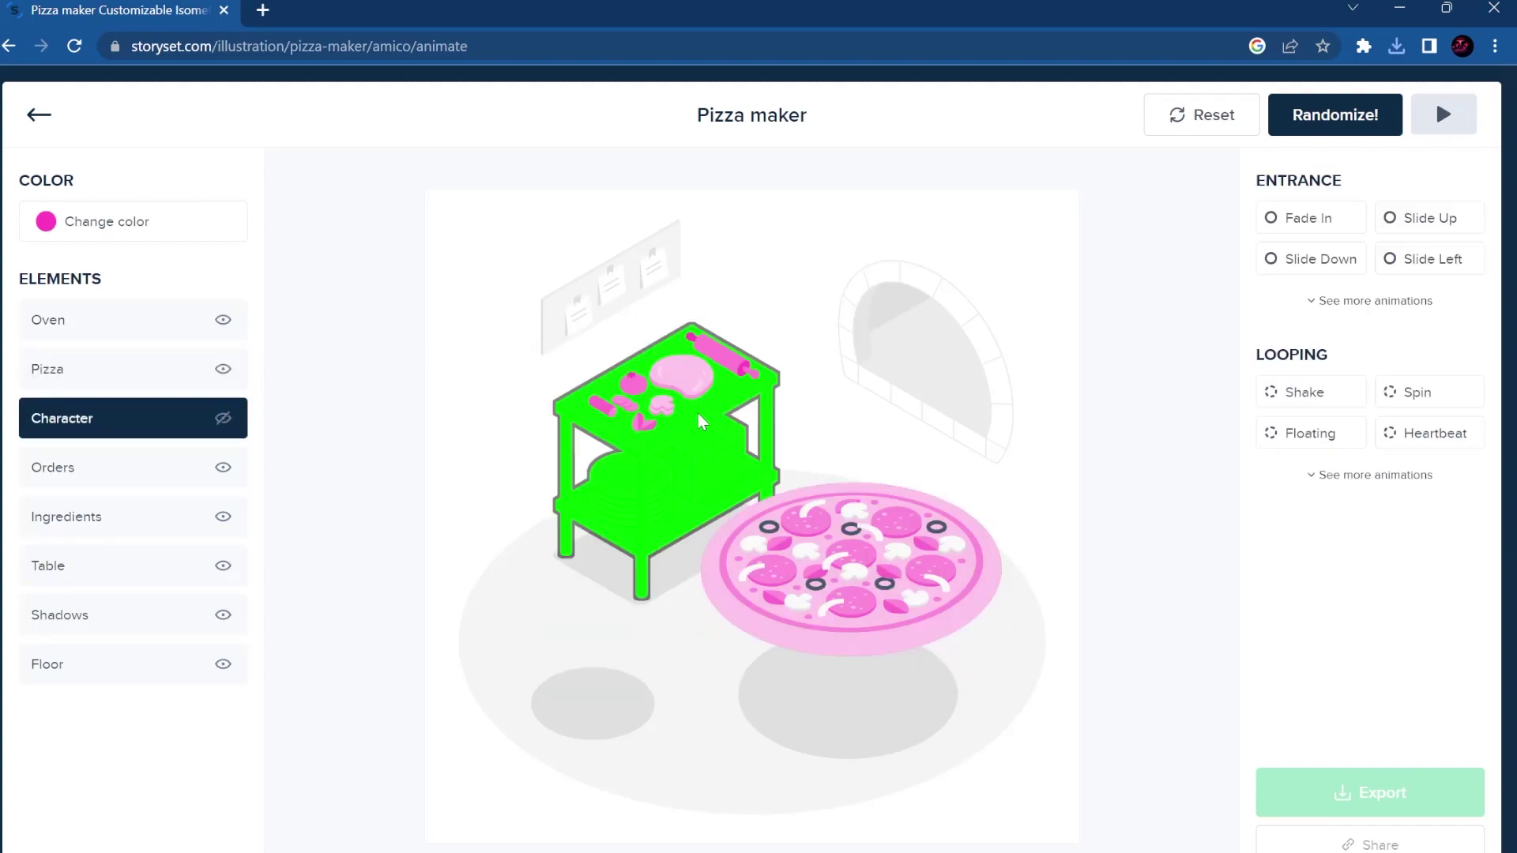